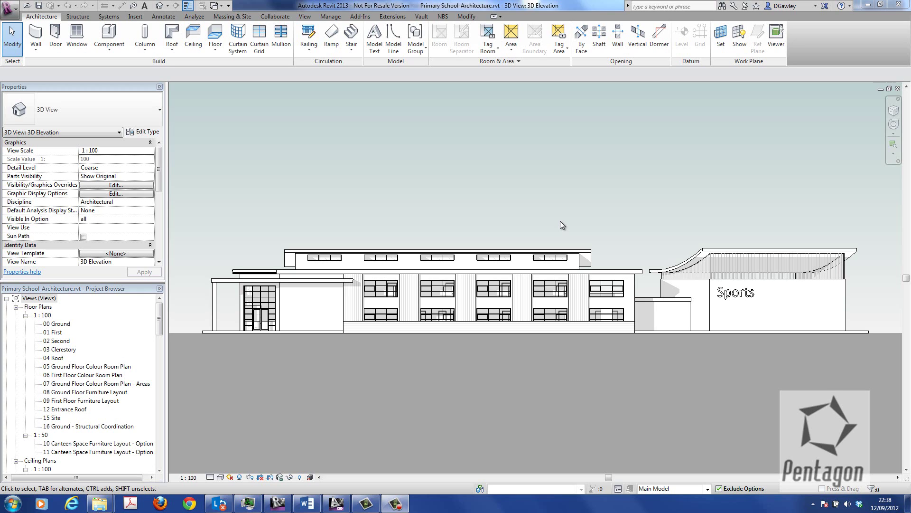
- Pan and zoom the Civil 3D map in to the rectangular building's west corner beside MONEYROD's curved alignment
{"action": "left_click", "coordinate": [335, 505]}
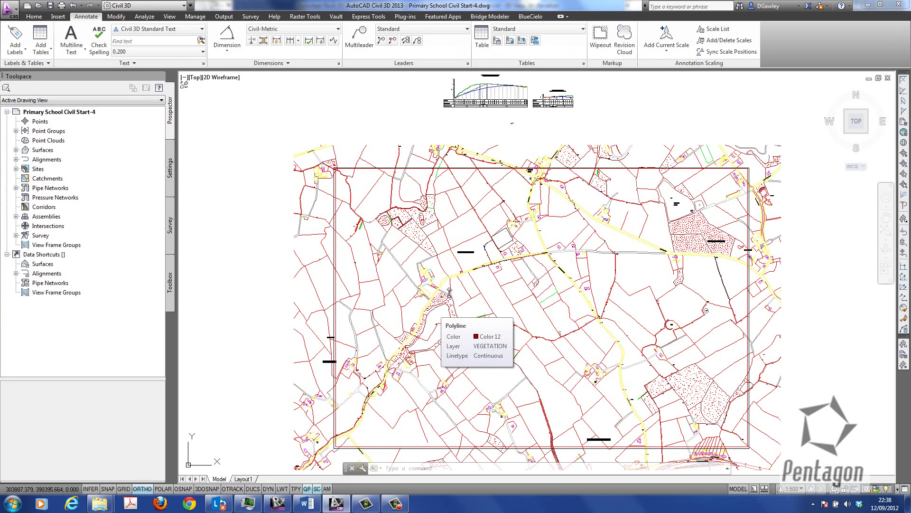
{"action": "middle_click_drag", "start_coordinate": [429, 287], "coordinate": [425, 263]}
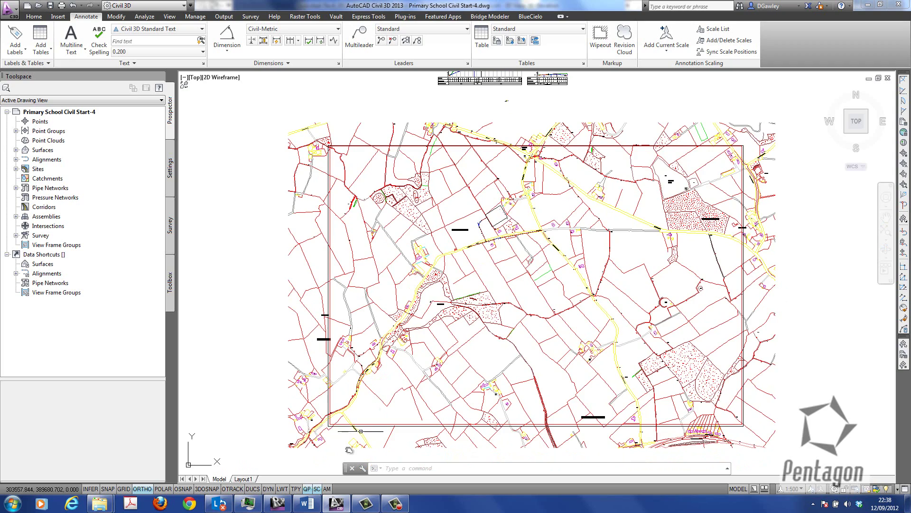
{"action": "left_click", "coordinate": [278, 503]}
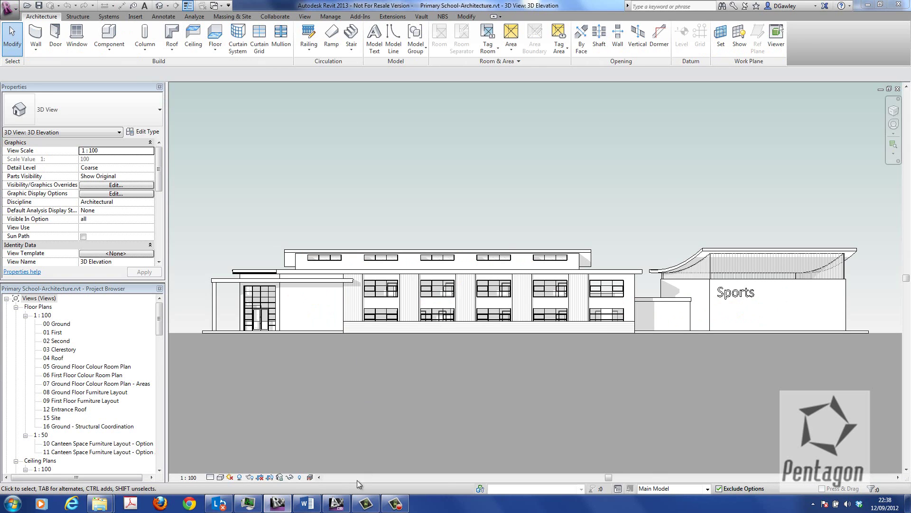
{"action": "left_click", "coordinate": [336, 504]}
{"action": "middle_click_drag", "start_coordinate": [503, 243], "coordinate": [484, 271]}
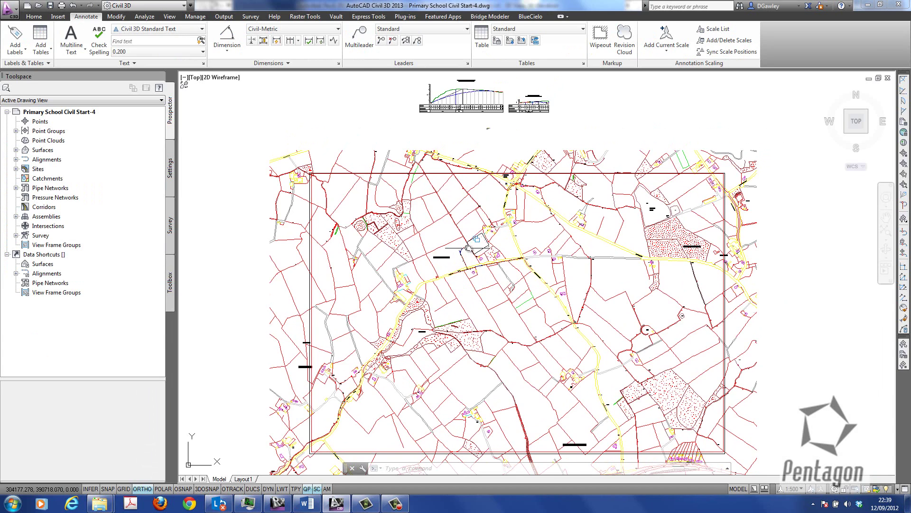
{"action": "scroll", "coordinate": [468, 247], "scroll_direction": "up", "scroll_amount": 10}
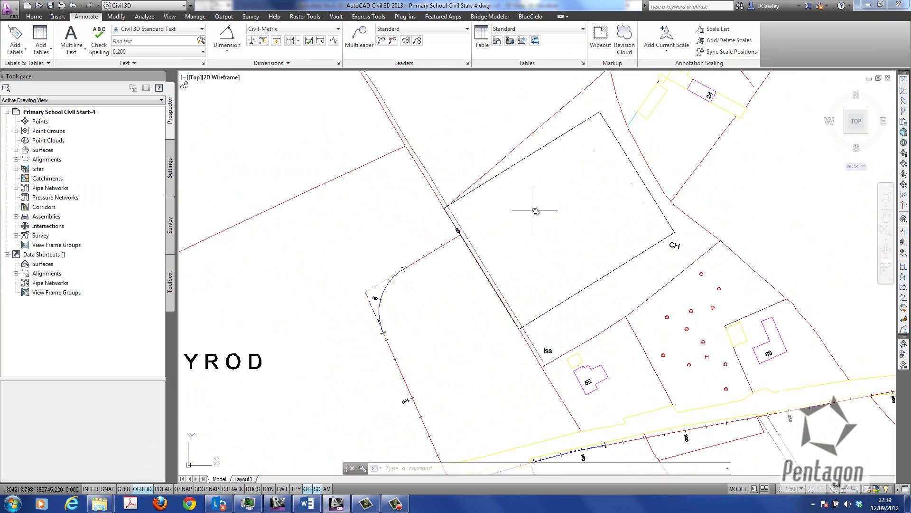
{"action": "scroll", "coordinate": [535, 210], "scroll_direction": "down", "scroll_amount": 7}
{"action": "middle_click_drag", "start_coordinate": [577, 225], "coordinate": [476, 315]}
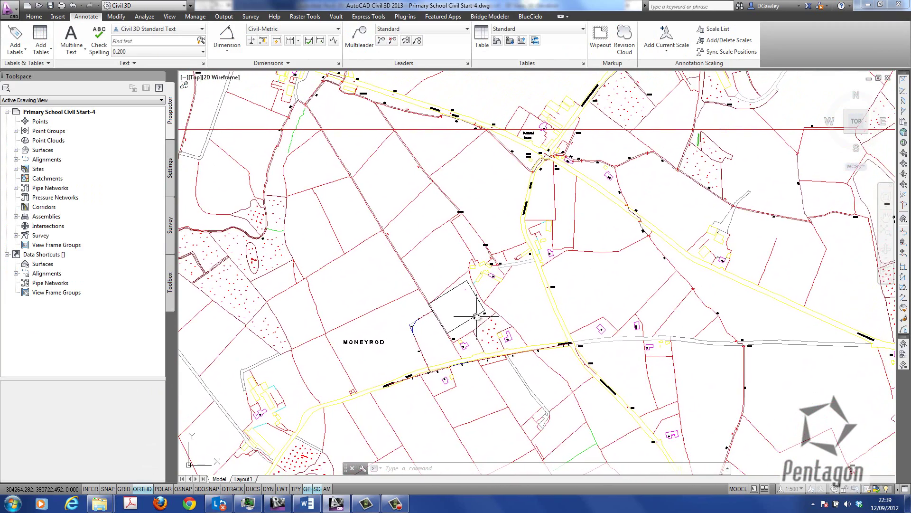
{"action": "scroll", "coordinate": [437, 311], "scroll_direction": "up", "scroll_amount": 8}
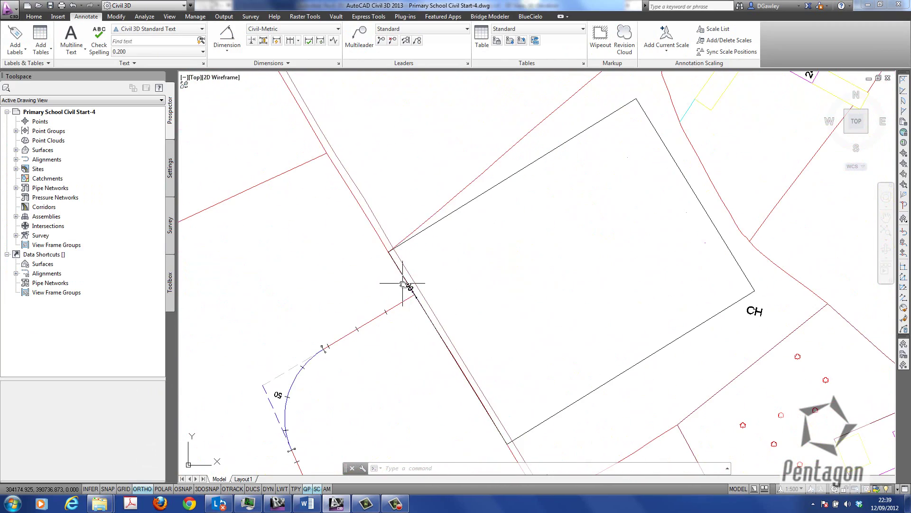
- Use ID on the building corner to read its coordinates, X 304178.475 and Y 390733.521
{"action": "type", "text": "id"}
{"action": "key", "text": "Return"}
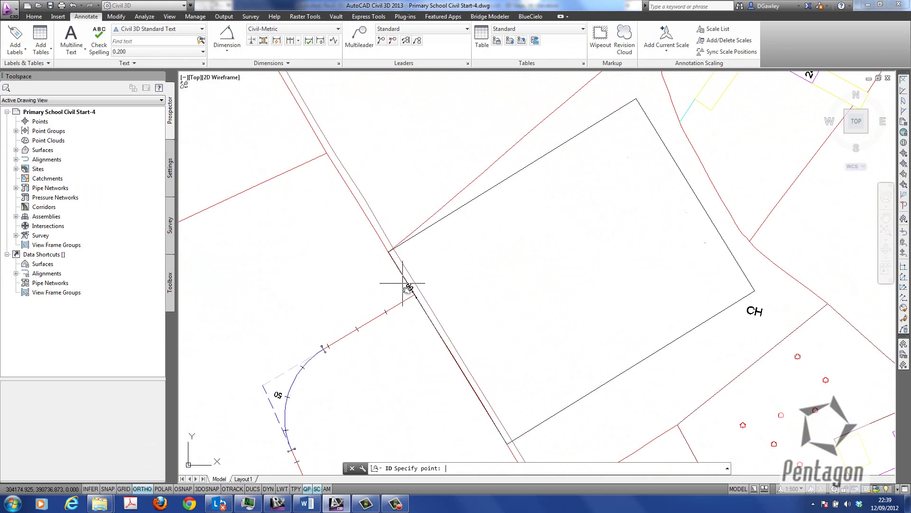
{"action": "scroll", "coordinate": [403, 285], "scroll_direction": "up", "scroll_amount": 8}
{"action": "left_click", "coordinate": [407, 296]}
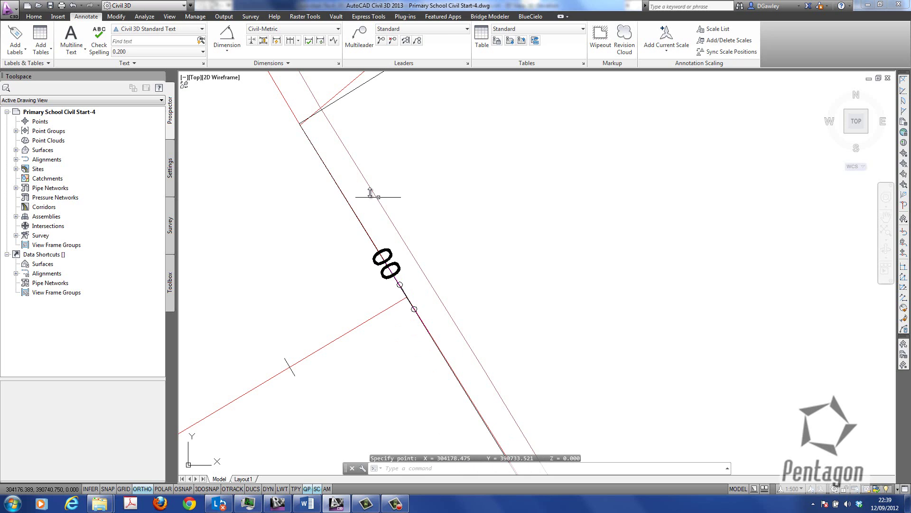
{"action": "mouse_move", "coordinate": [439, 254]}
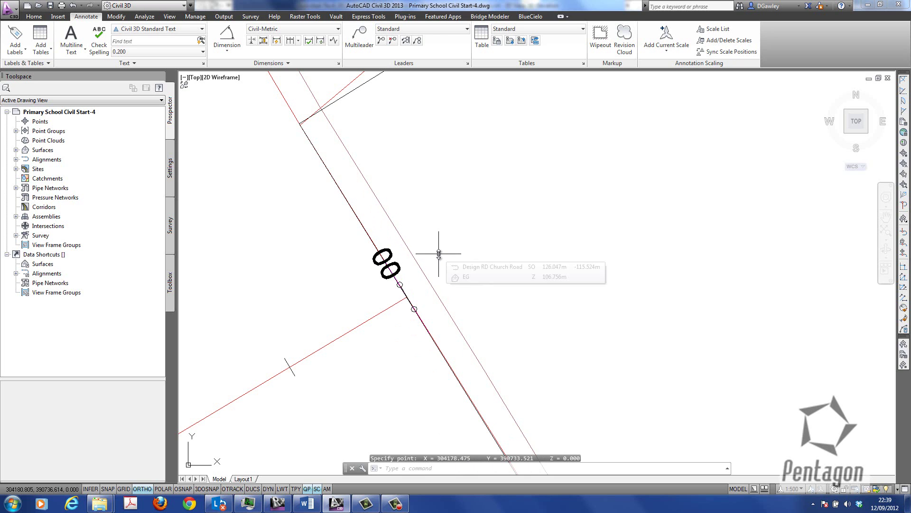
- Zoom out toward the road alignment, then switch back to the Revit school model
{"action": "scroll", "coordinate": [564, 285], "scroll_direction": "down", "scroll_amount": 5}
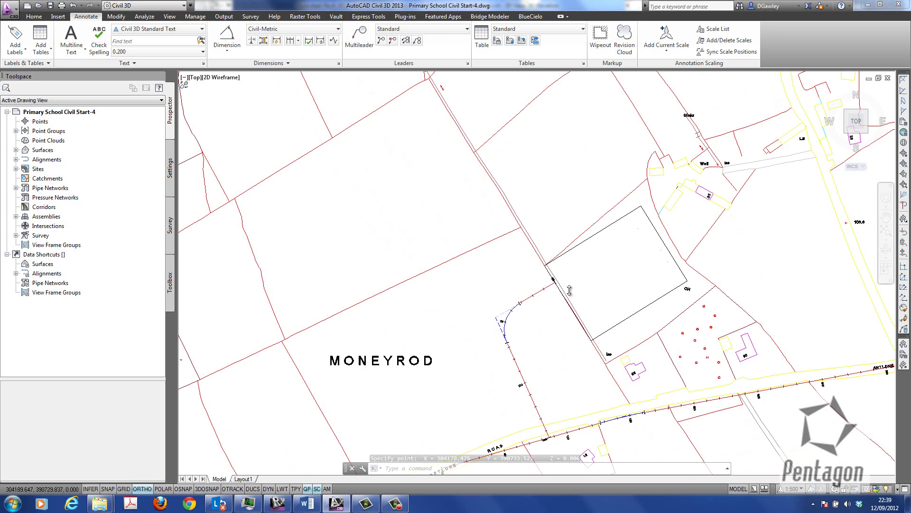
{"action": "middle_click_drag", "start_coordinate": [569, 290], "coordinate": [501, 274]}
{"action": "mouse_move", "coordinate": [475, 306]}
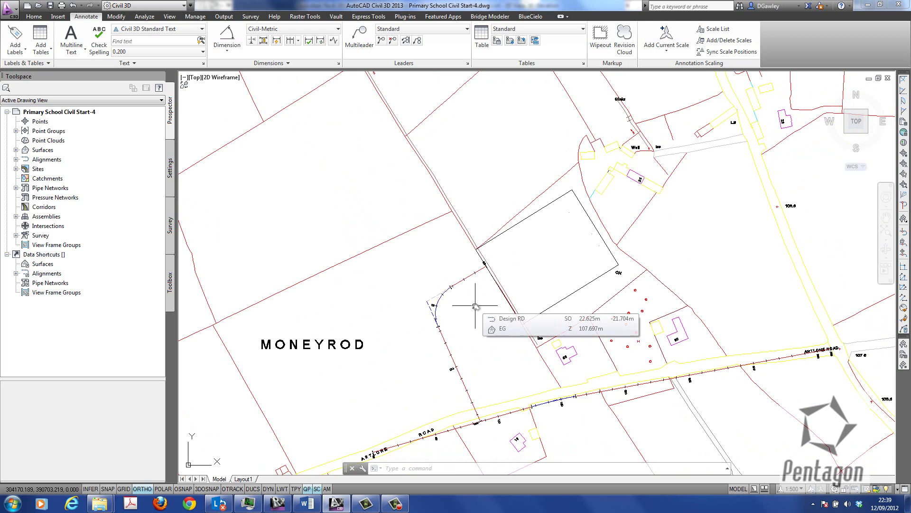
{"action": "scroll", "coordinate": [433, 264], "scroll_direction": "down", "scroll_amount": 6}
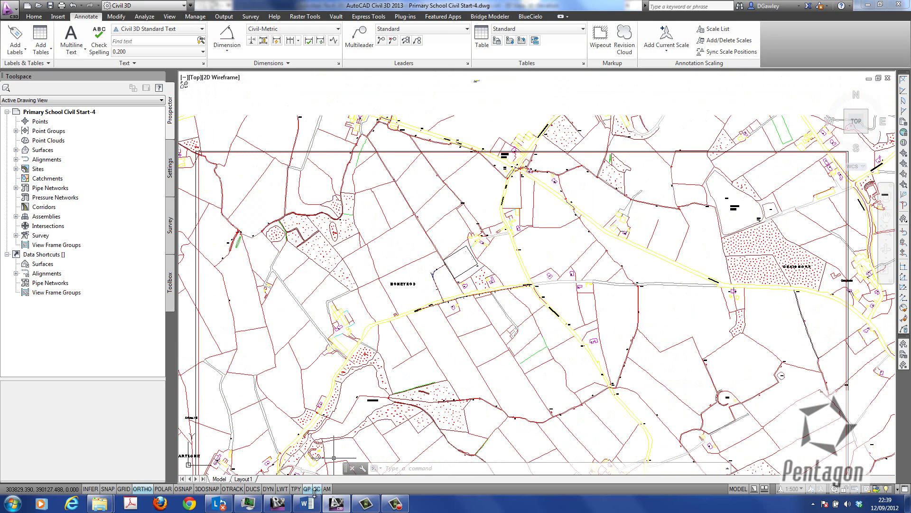
{"action": "left_click", "coordinate": [278, 508]}
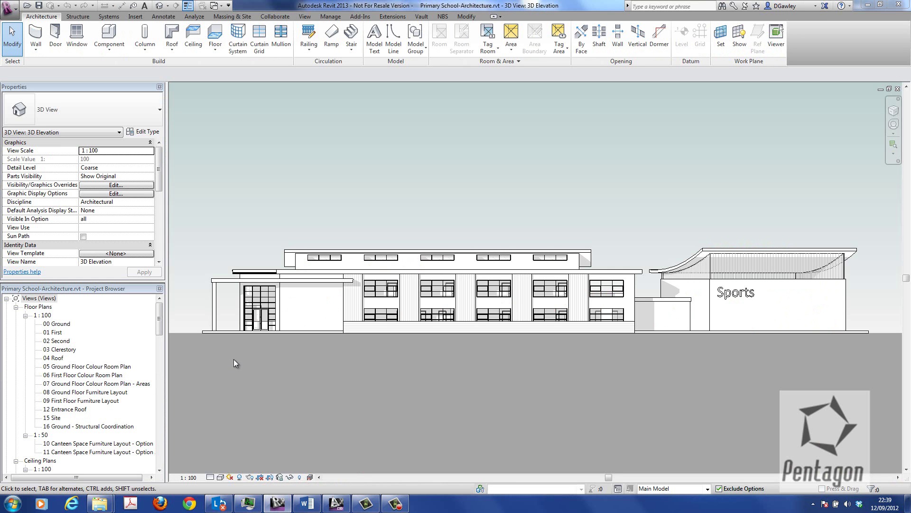
- Open the 15 Site floor plan and duplicate it as Copy of 15 Site
{"action": "scroll", "coordinate": [101, 355], "scroll_direction": "down", "scroll_amount": 2}
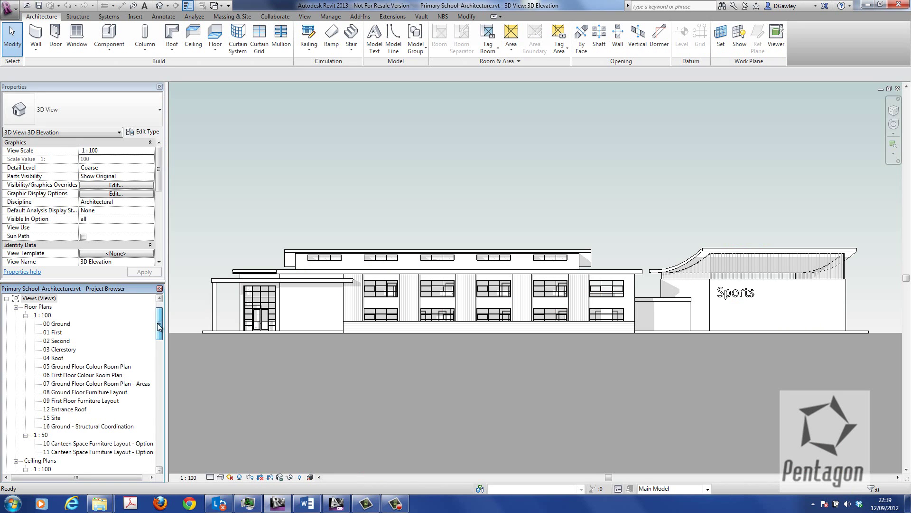
{"action": "double_click", "coordinate": [52, 366]}
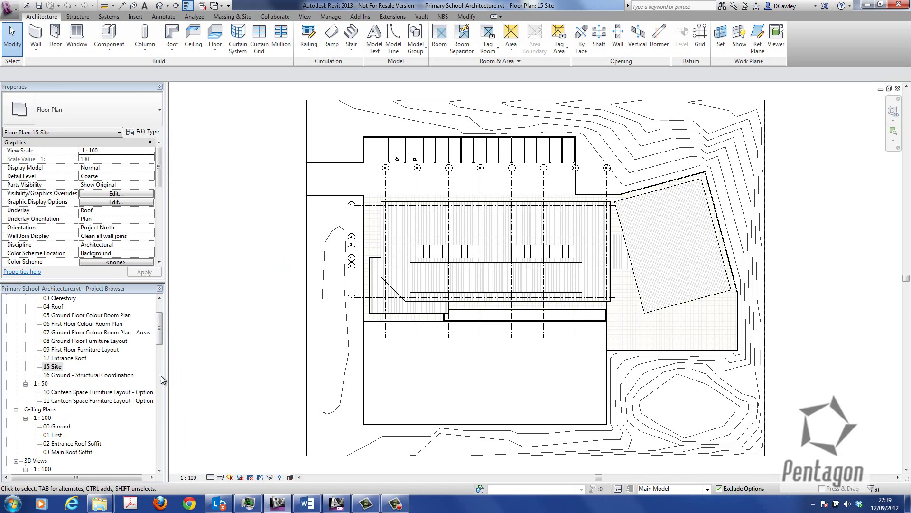
{"action": "right_click", "coordinate": [53, 367]}
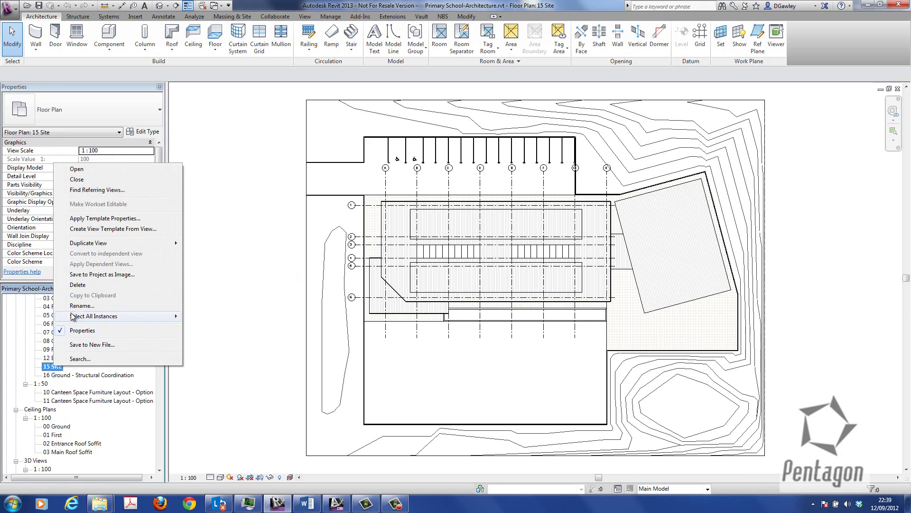
{"action": "mouse_move", "coordinate": [93, 247]}
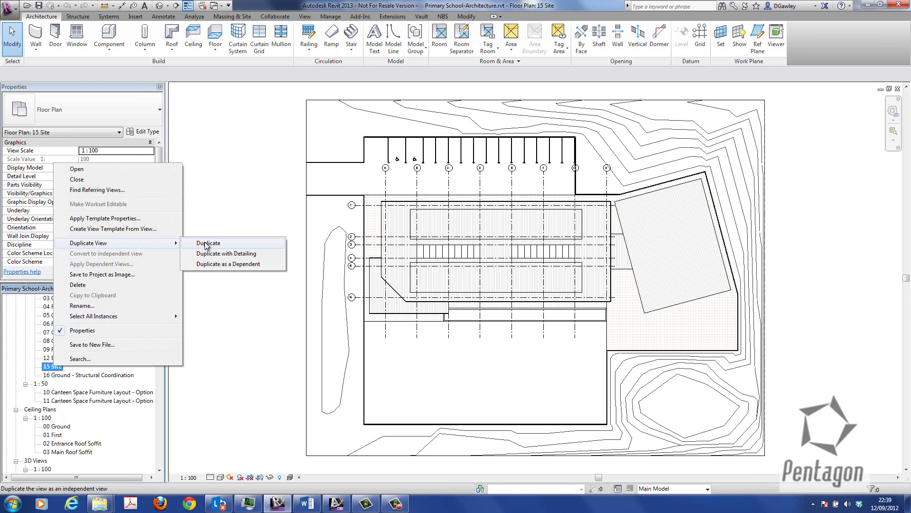
{"action": "left_click", "coordinate": [207, 244]}
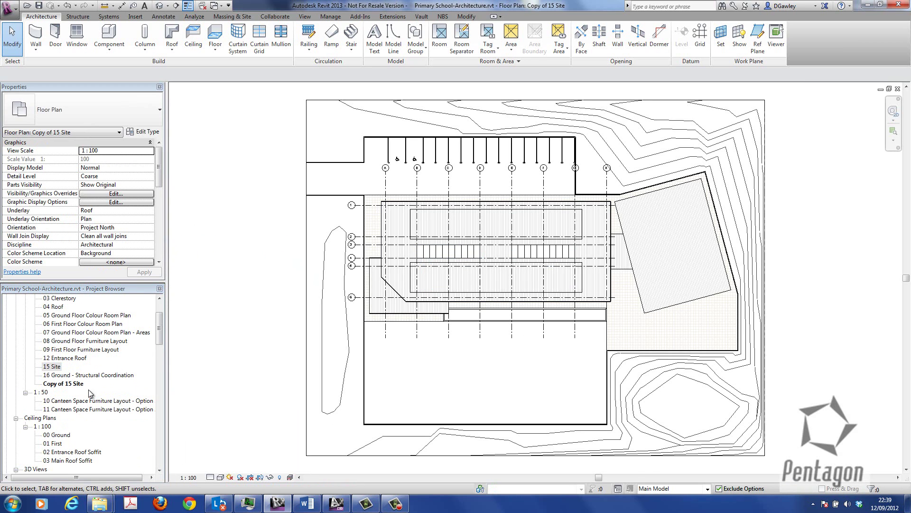
- Rename the Copy of 15 Site view to '17 Site Plan True North'
{"action": "right_click", "coordinate": [76, 384]}
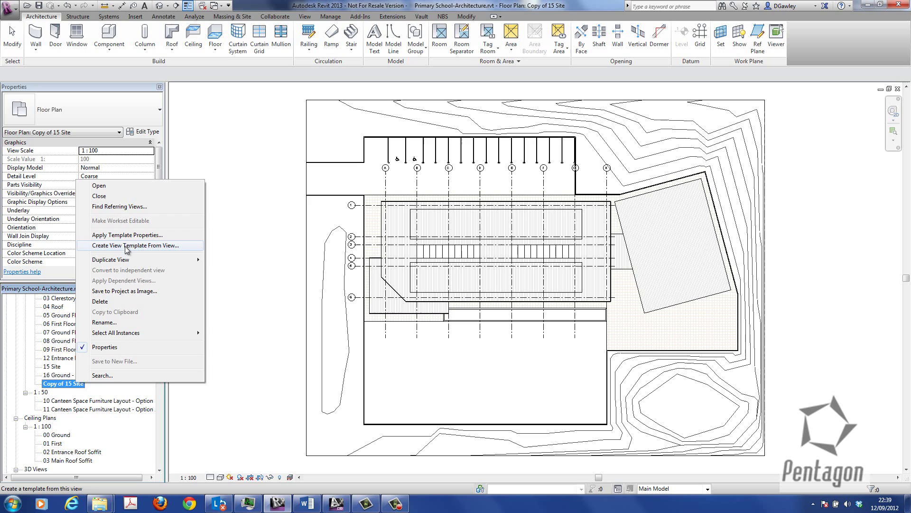
{"action": "left_click", "coordinate": [129, 322]}
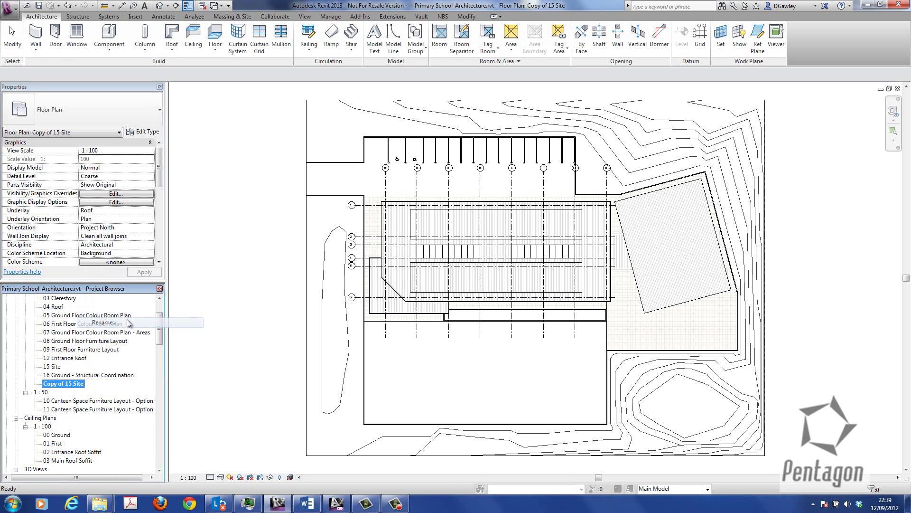
{"action": "type", "text": "17 Site Plan True North"}
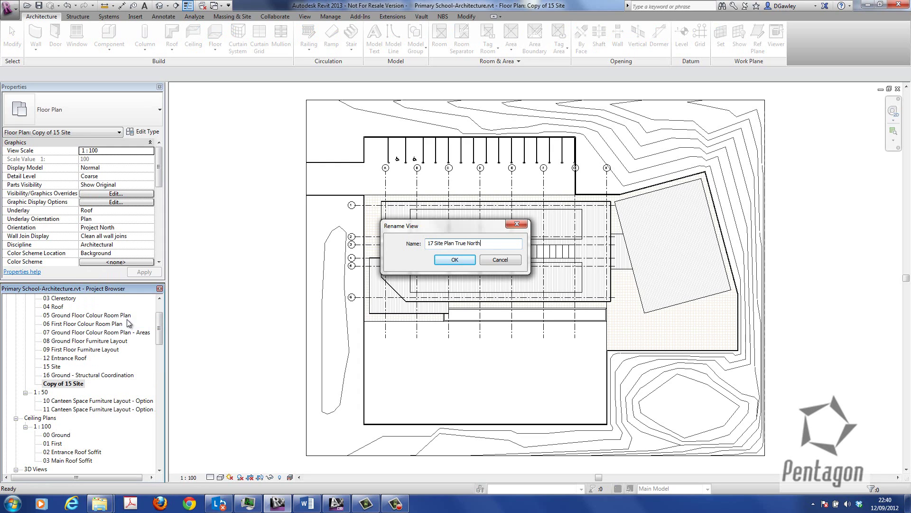
{"action": "key", "text": "Return"}
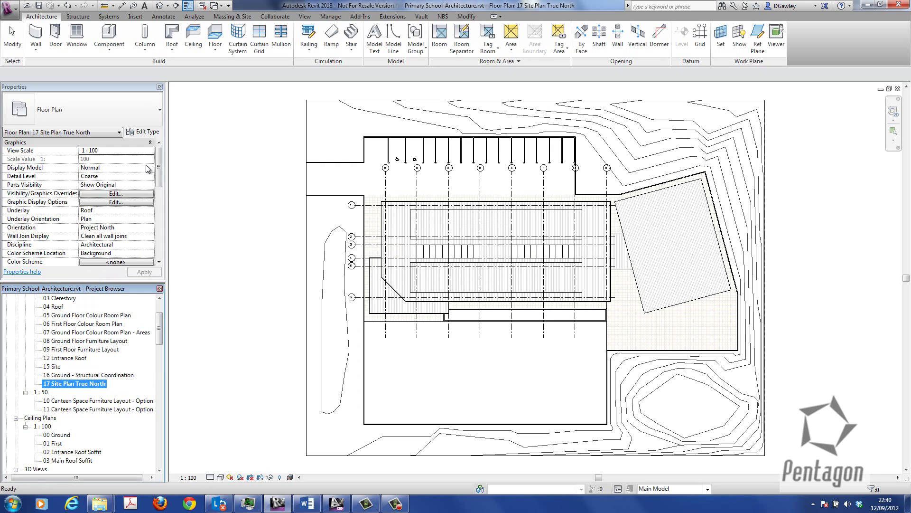
- Set the view's Orientation property to True North
{"action": "left_click_drag", "start_coordinate": [159, 161], "coordinate": [159, 174]}
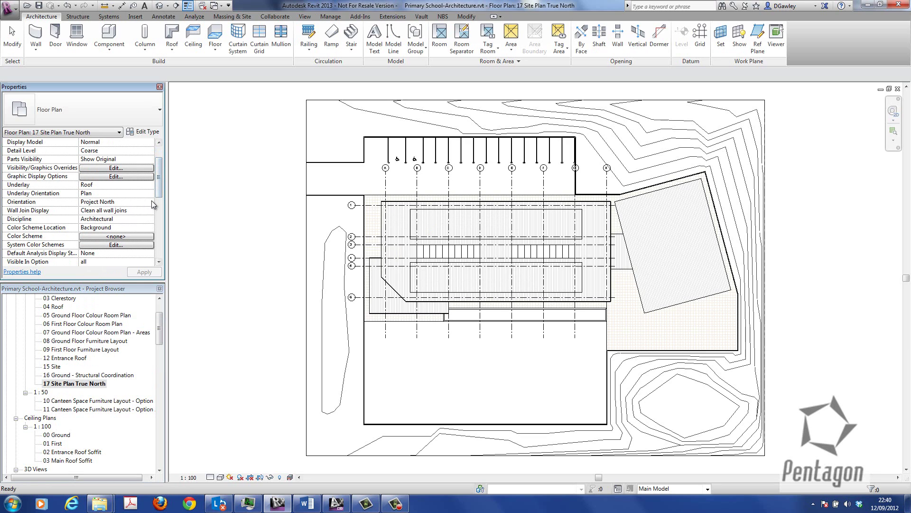
{"action": "left_click", "coordinate": [151, 201]}
{"action": "left_click", "coordinate": [108, 219]}
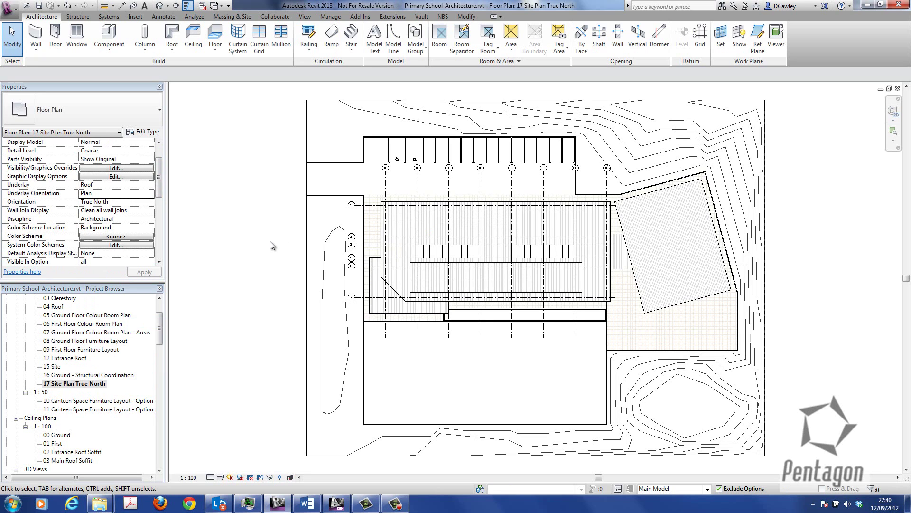
- Check the building corner again in Civil 3D, then return to Revit's 17 Site Plan True North
{"action": "left_click", "coordinate": [346, 504]}
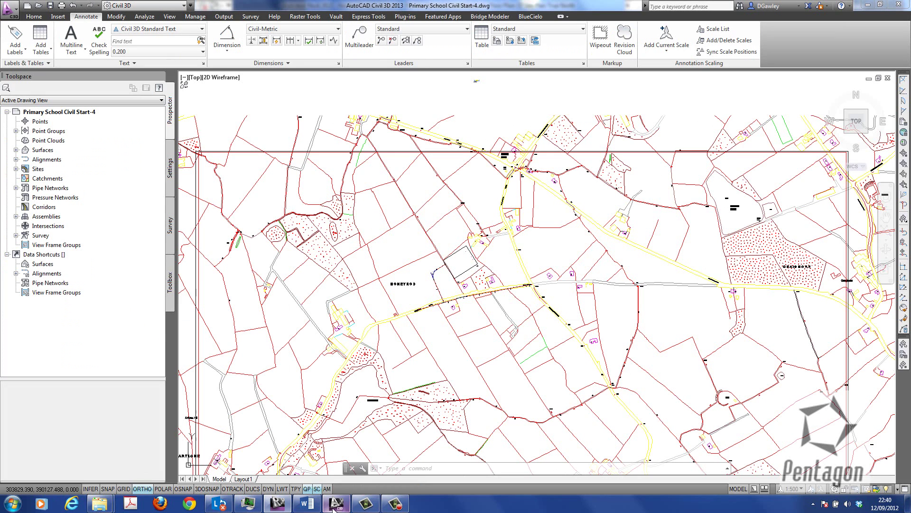
{"action": "scroll", "coordinate": [394, 152], "scroll_direction": "up", "scroll_amount": 6}
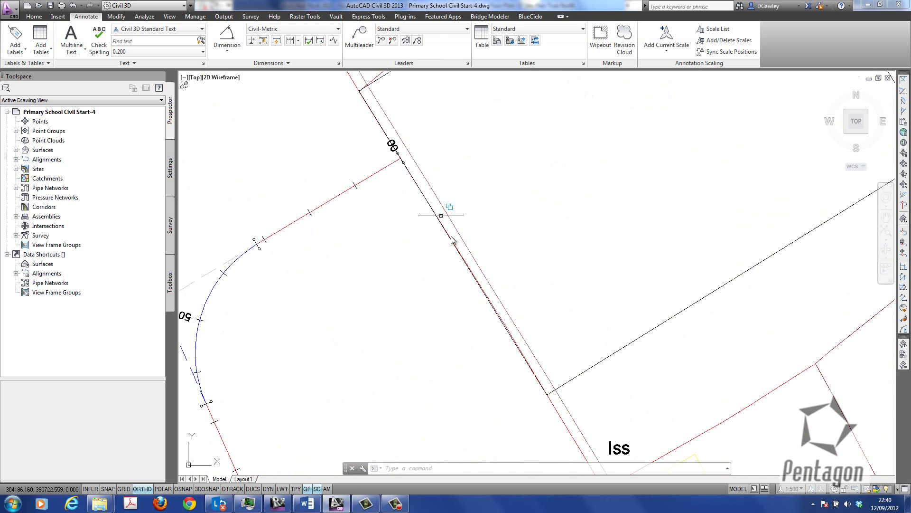
{"action": "scroll", "coordinate": [518, 355], "scroll_direction": "down", "scroll_amount": 3}
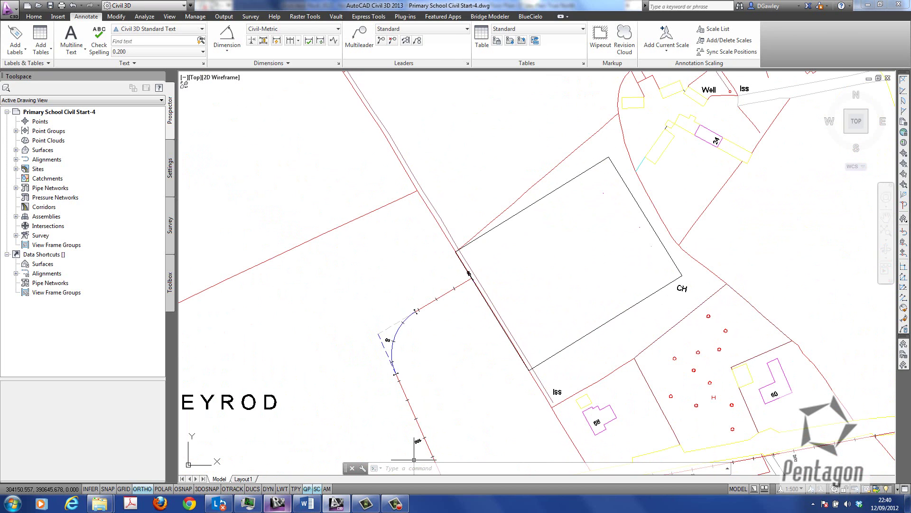
{"action": "key", "text": "alt+Tab"}
{"action": "scroll", "coordinate": [401, 224], "scroll_direction": "up", "scroll_amount": 4}
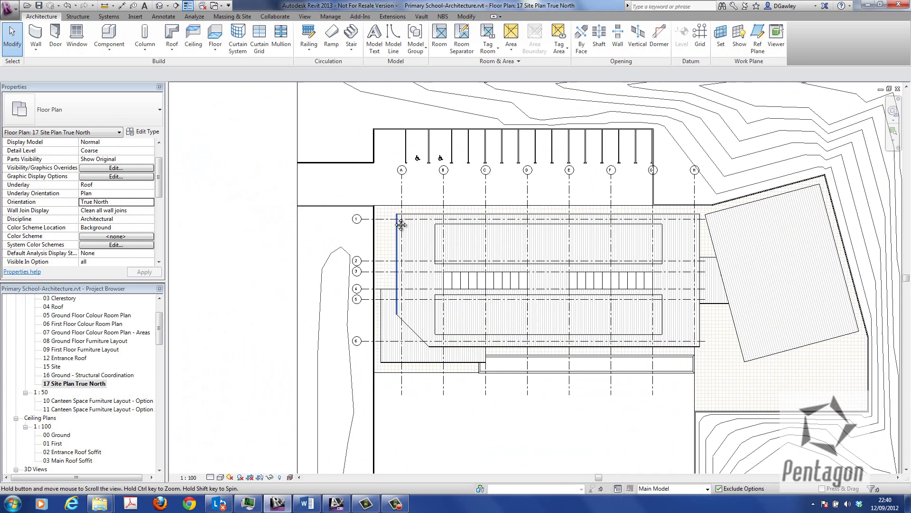
- Rotate the site 31.774° to True North about its left property corner, then zoom to fit
{"action": "middle_click_drag", "start_coordinate": [401, 224], "coordinate": [394, 221]}
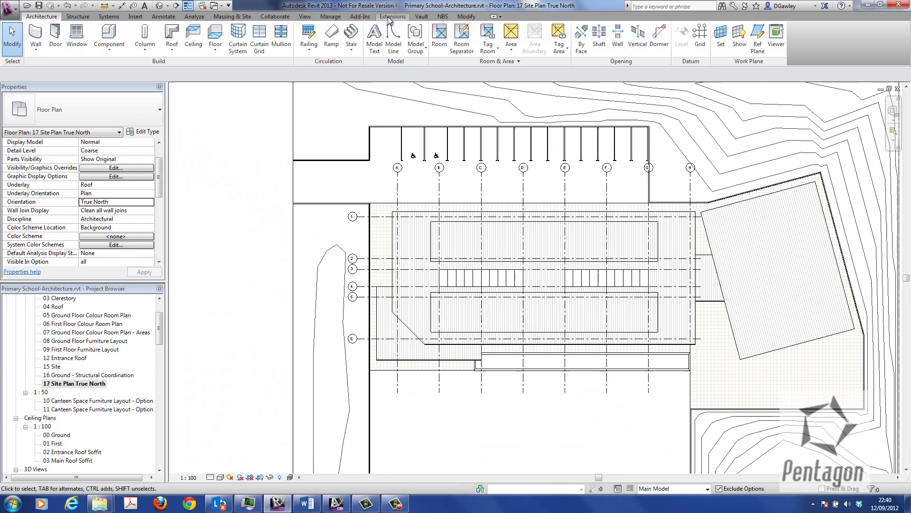
{"action": "left_click", "coordinate": [331, 17]}
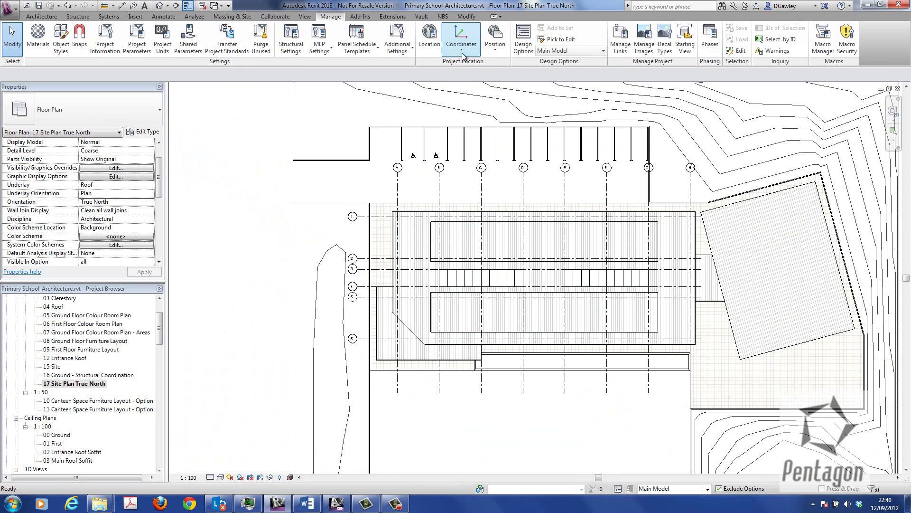
{"action": "left_click", "coordinate": [495, 41]}
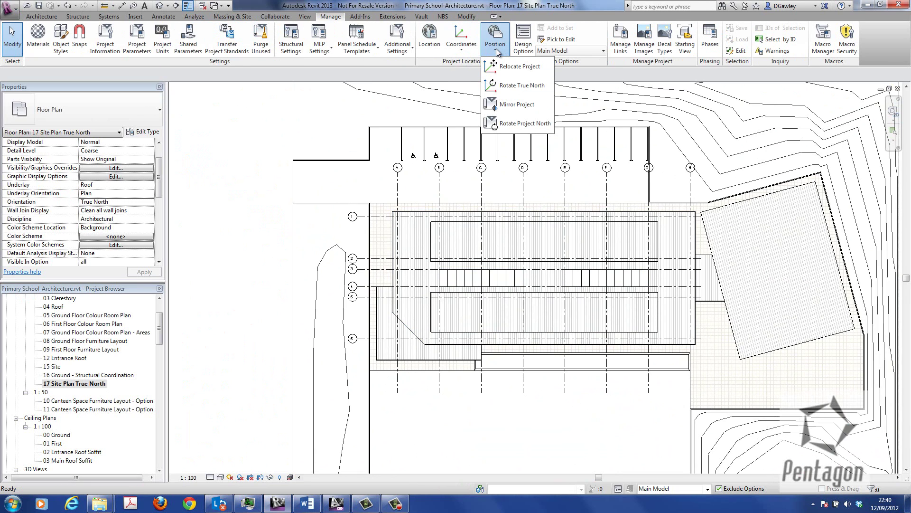
{"action": "left_click", "coordinate": [518, 86]}
{"action": "left_click_drag", "start_coordinate": [454, 323], "coordinate": [292, 204]}
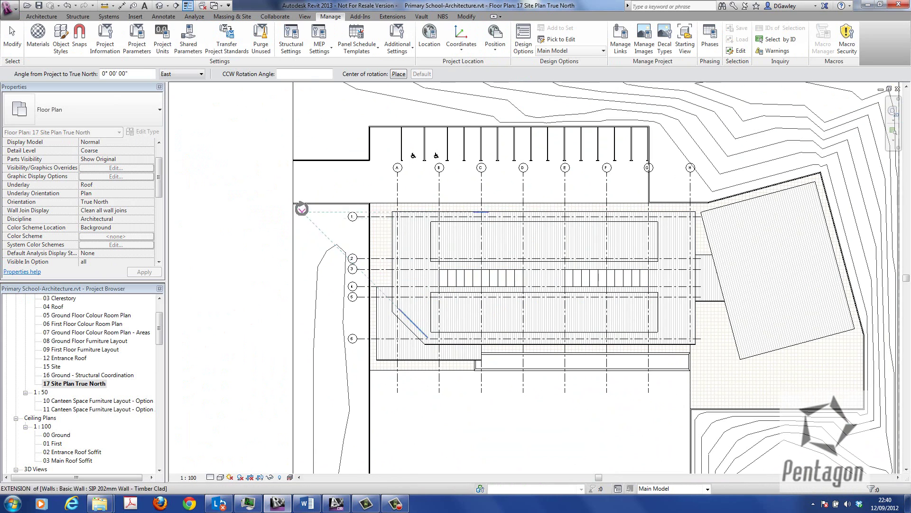
{"action": "scroll", "coordinate": [296, 206], "scroll_direction": "up", "scroll_amount": 4}
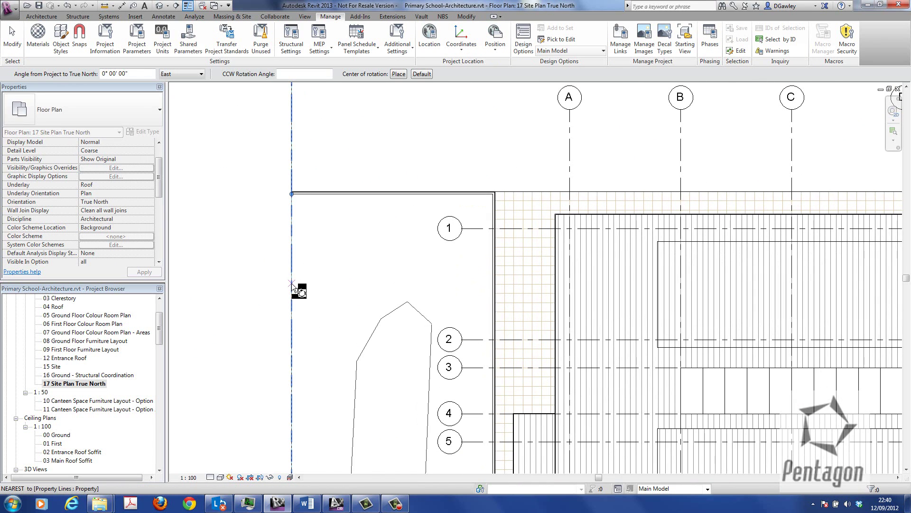
{"action": "left_click", "coordinate": [294, 284]}
{"action": "type", "text": "3"}
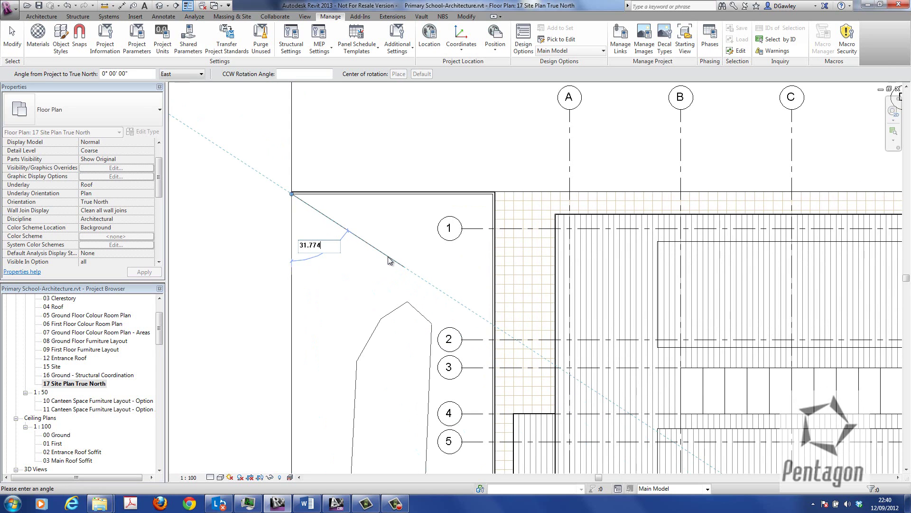
{"action": "type", "text": "1.774"}
{"action": "key", "text": "Return"}
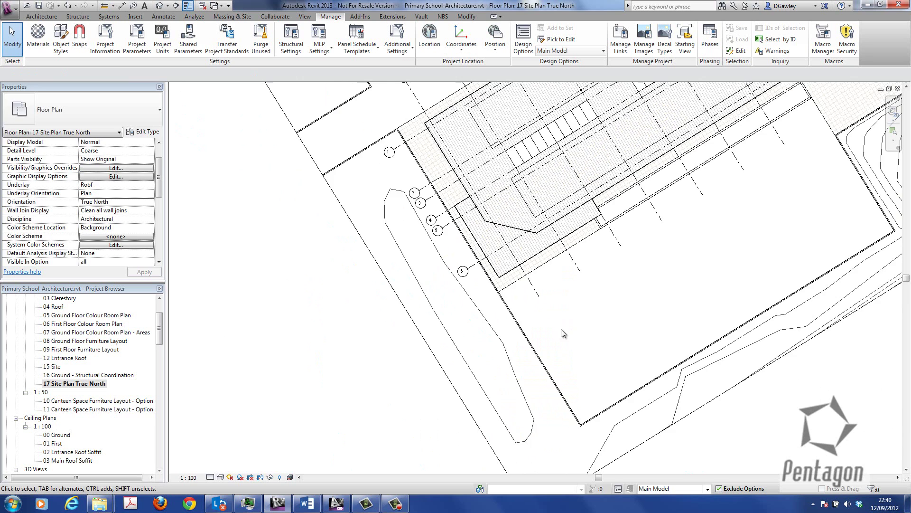
{"action": "key", "text": "z"}
{"action": "key", "text": "f"}
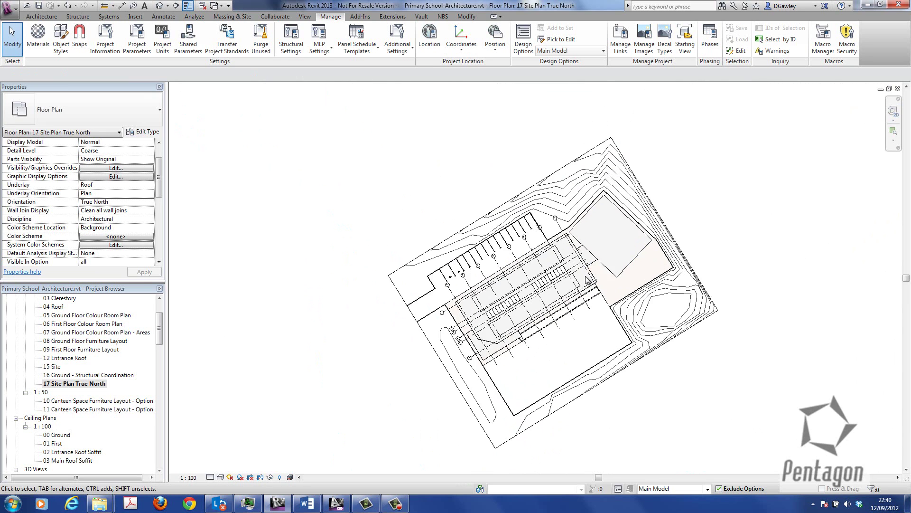
{"action": "scroll", "coordinate": [587, 280], "scroll_direction": "up", "scroll_amount": 1}
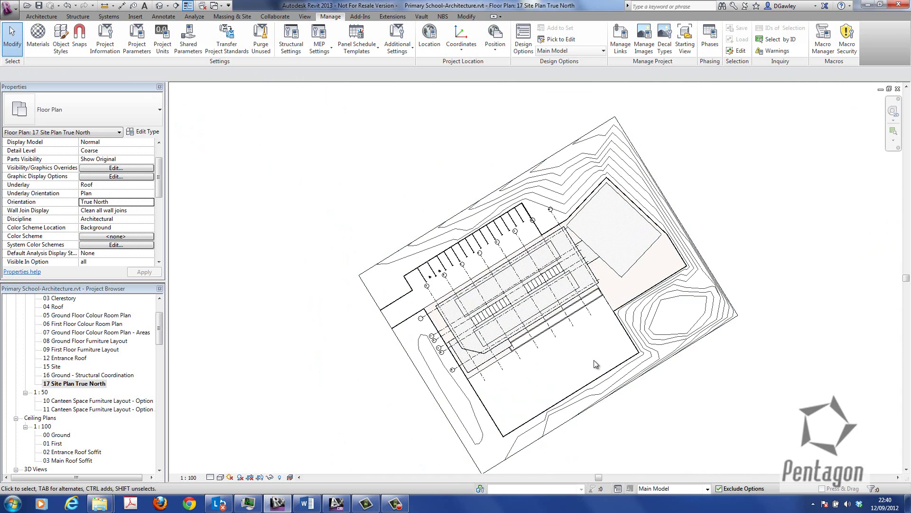
{"action": "double_click", "coordinate": [53, 367]}
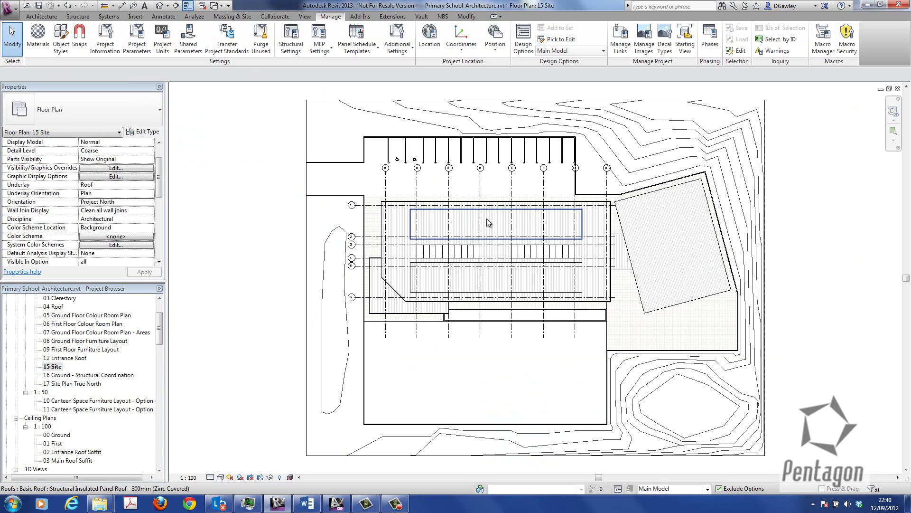
{"action": "double_click", "coordinate": [83, 384]}
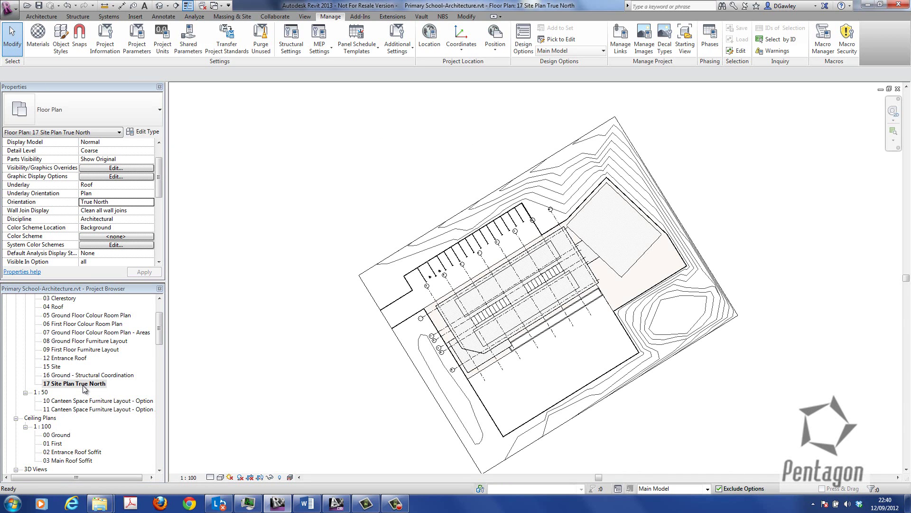
{"action": "scroll", "coordinate": [372, 260], "scroll_direction": "up", "scroll_amount": 6}
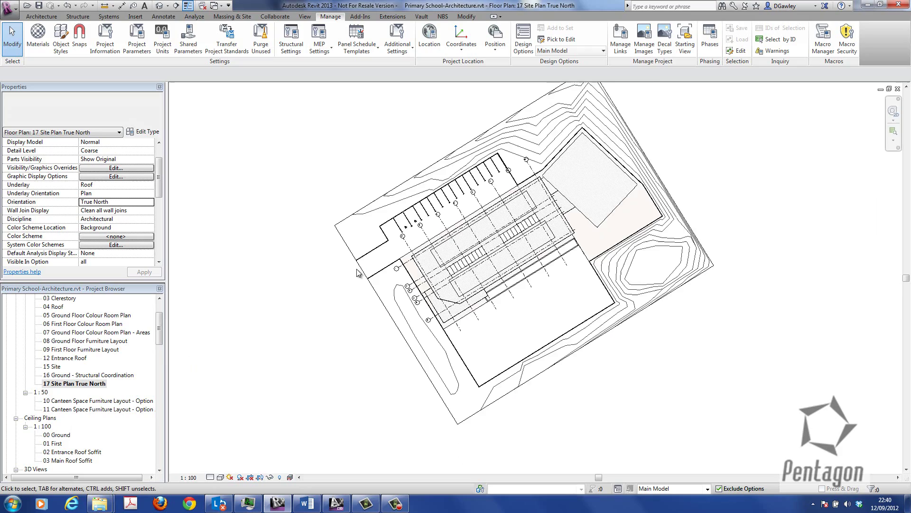
{"action": "scroll", "coordinate": [387, 299], "scroll_direction": "up", "scroll_amount": 3}
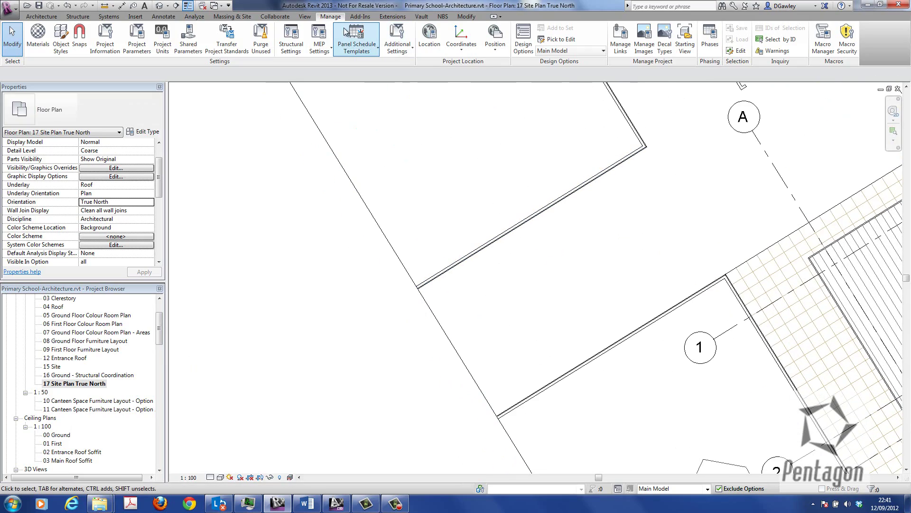
- Place a spot coordinate on the slab-edge property corner, reading N 22301 and E -26478
{"action": "scroll", "coordinate": [142, 41], "scroll_direction": "up", "scroll_amount": 5}
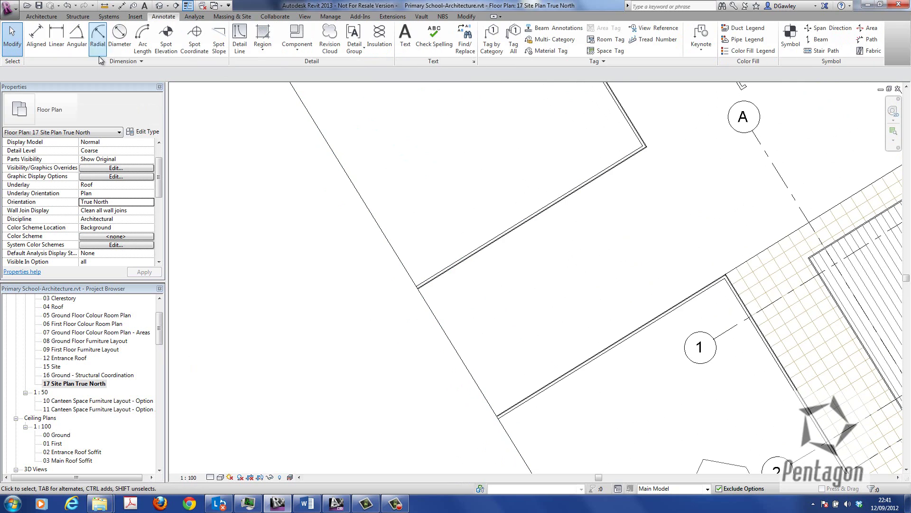
{"action": "left_click", "coordinate": [194, 38]}
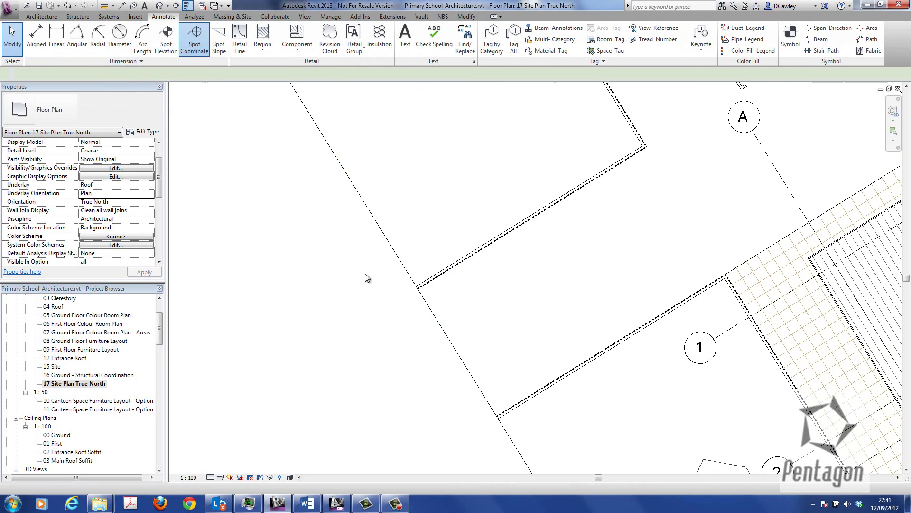
{"action": "left_click", "coordinate": [418, 288]}
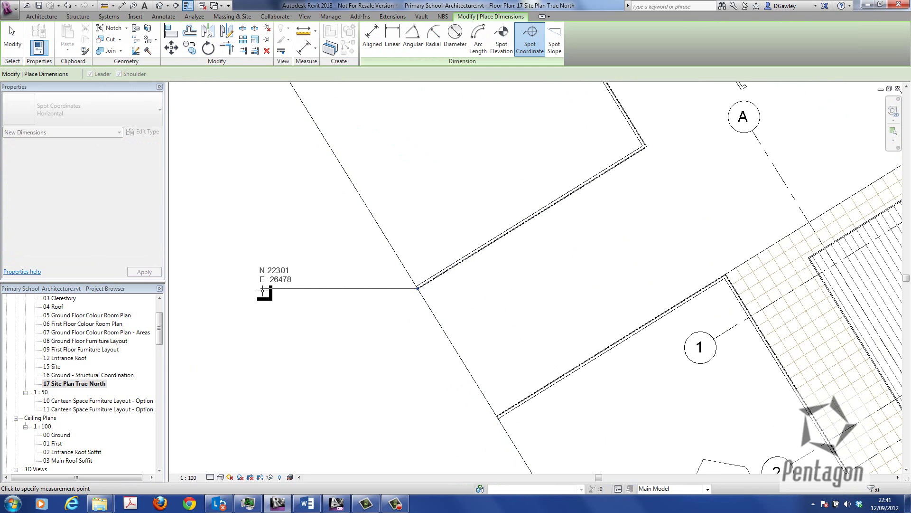
{"action": "left_click", "coordinate": [264, 288]}
{"action": "left_click", "coordinate": [302, 289]}
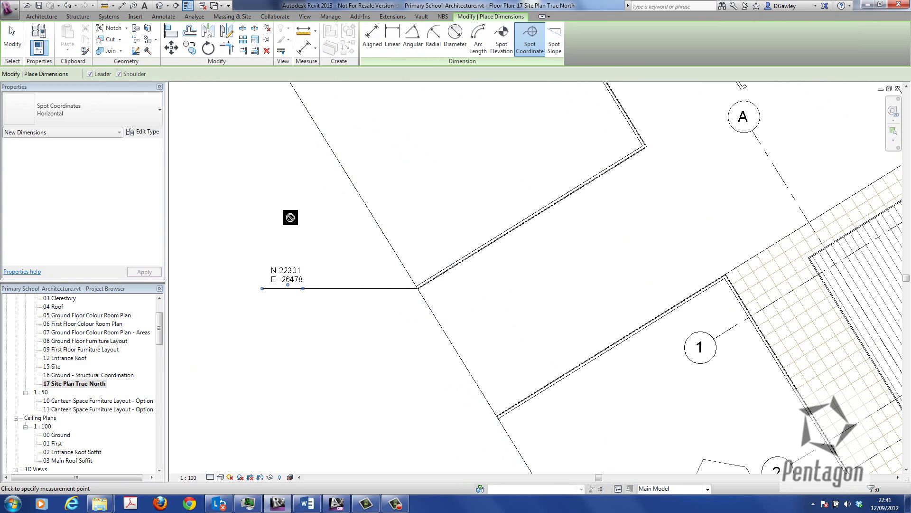
{"action": "key", "text": "Escape"}
{"action": "key", "text": "Escape"}
{"action": "scroll", "coordinate": [426, 295], "scroll_direction": "up", "scroll_amount": 4}
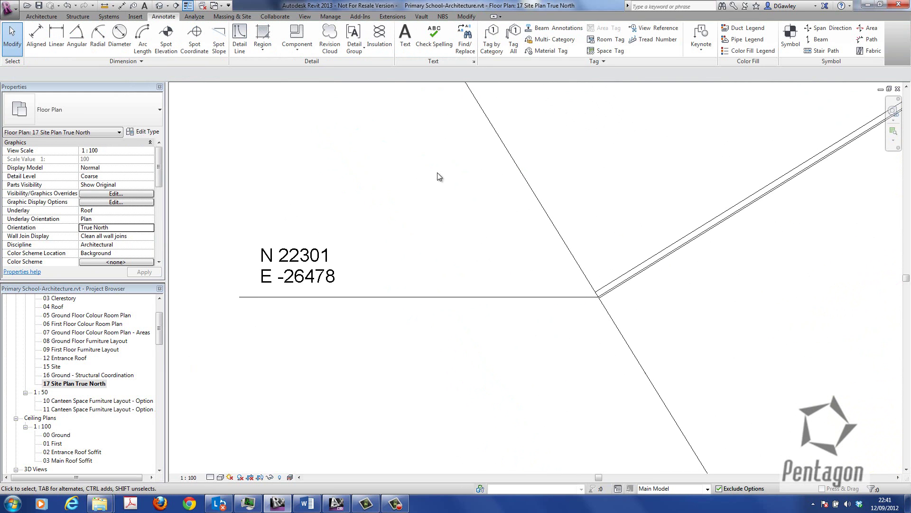
- Start Manage > Coordinates > Specify Coordinates at Point and bring the slab-edge corner into view
{"action": "left_click", "coordinate": [333, 17]}
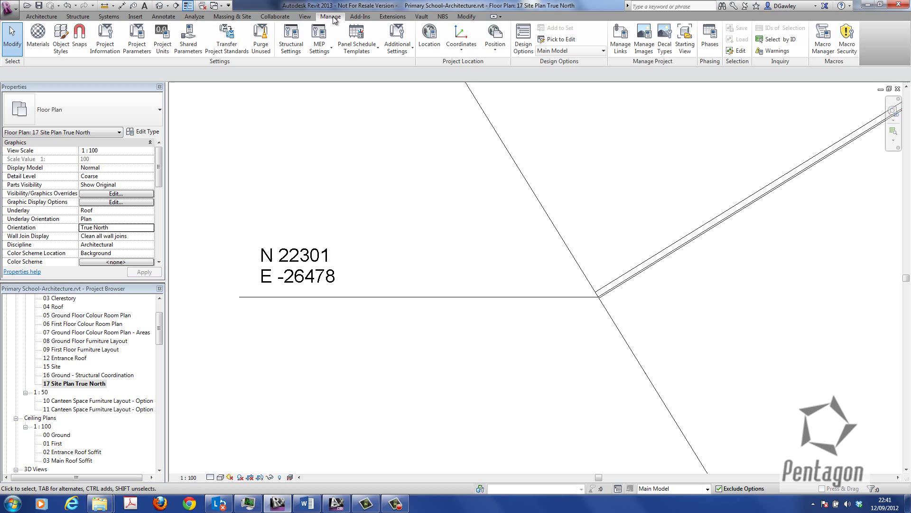
{"action": "left_click", "coordinate": [461, 41]}
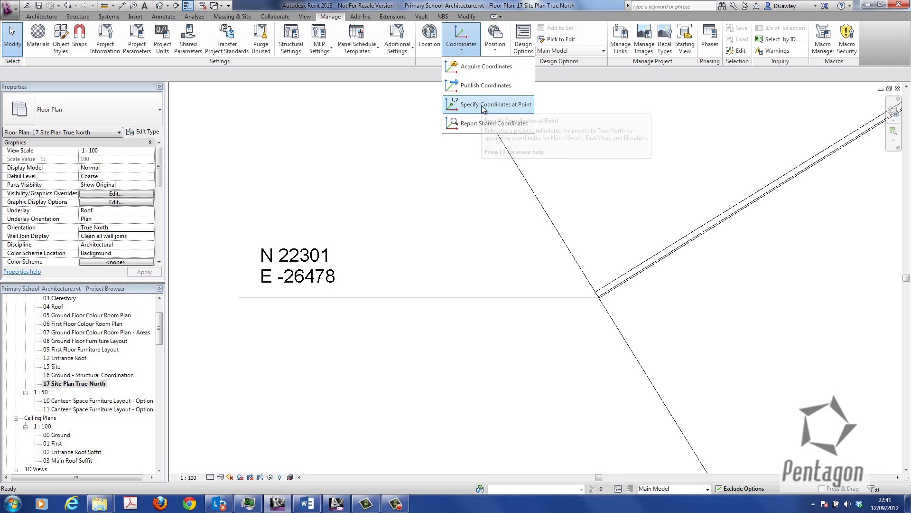
{"action": "left_click", "coordinate": [493, 123]}
{"action": "middle_click_drag", "start_coordinate": [601, 298], "coordinate": [571, 281]}
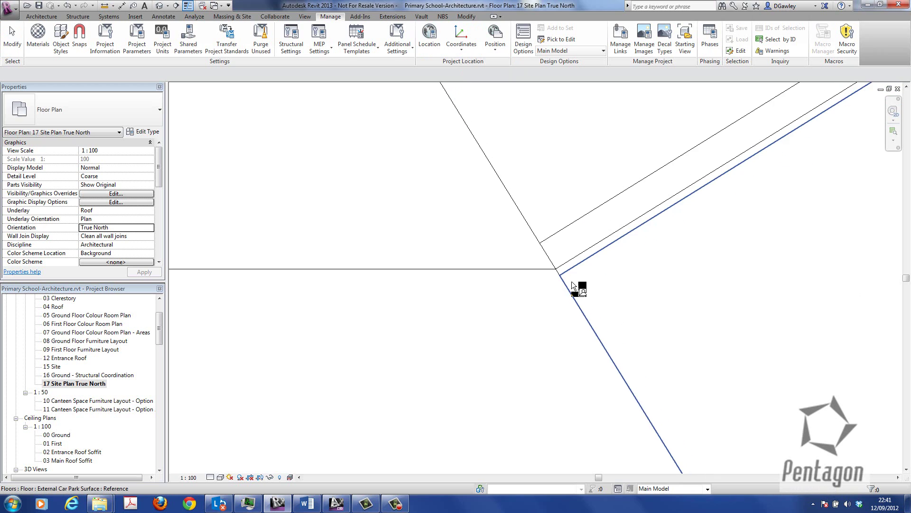
- Pick the corner and enter shared East/West 304176800 and North/South 390736156
{"action": "left_click", "coordinate": [557, 271]}
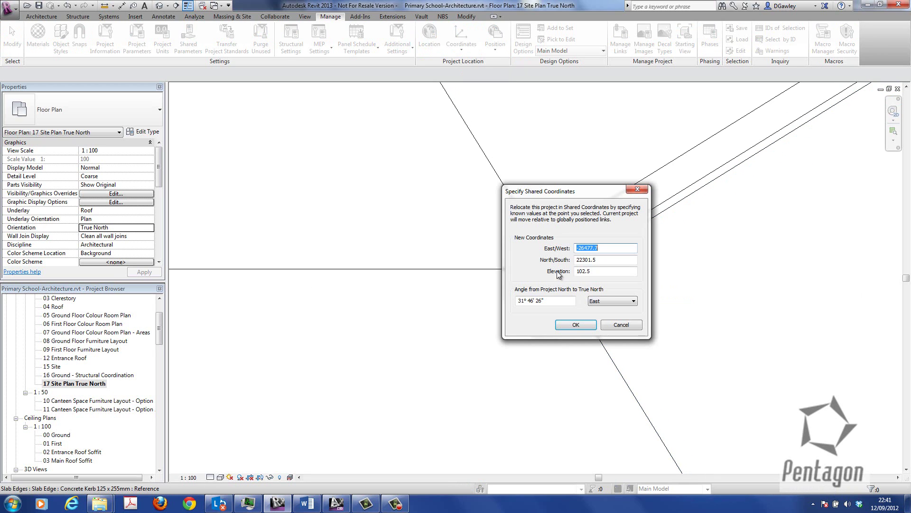
{"action": "left_click_drag", "start_coordinate": [590, 195], "coordinate": [398, 187]}
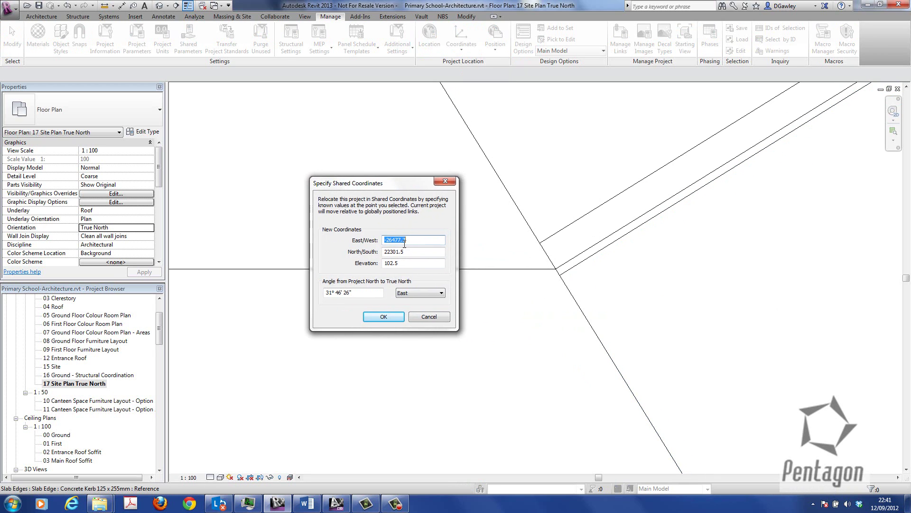
{"action": "type", "text": "304176800"}
{"action": "key", "text": "Tab"}
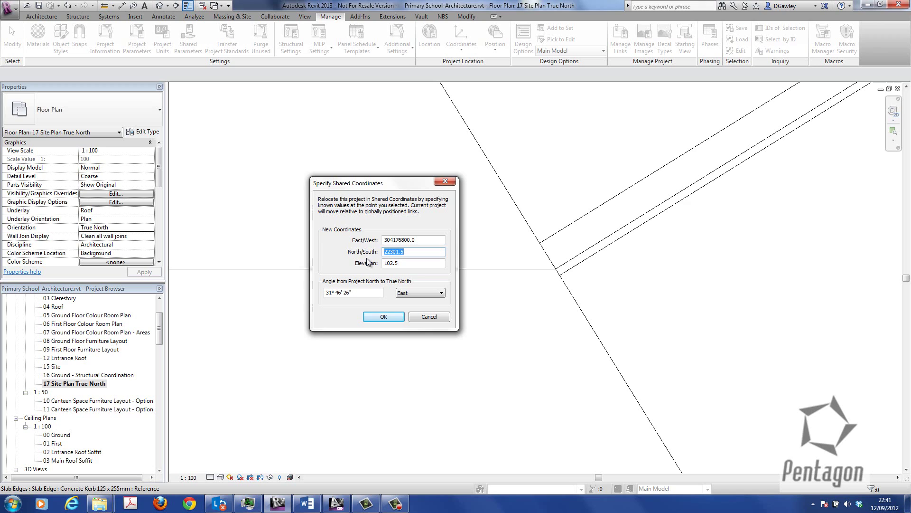
{"action": "type", "text": "36156"}
{"action": "left_click", "coordinate": [384, 316]}
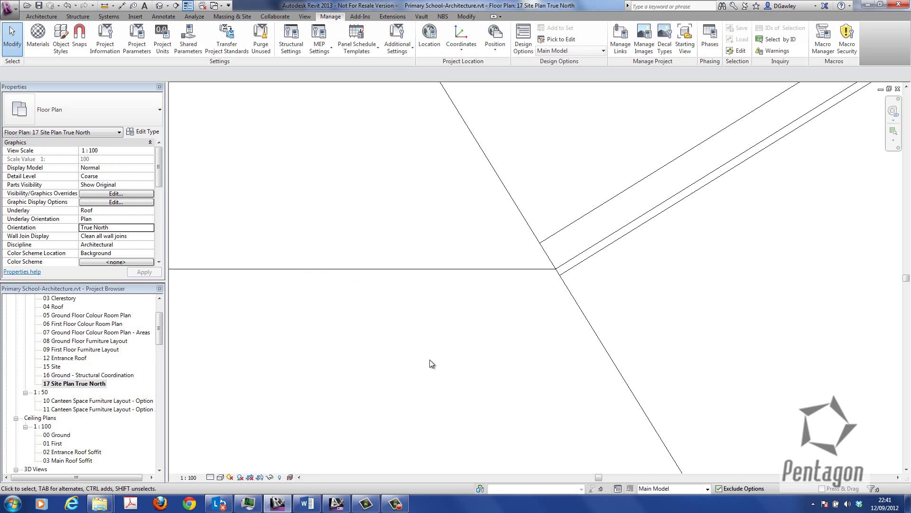
{"action": "scroll", "coordinate": [429, 361], "scroll_direction": "down", "scroll_amount": 3}
{"action": "scroll", "coordinate": [430, 368], "scroll_direction": "down", "scroll_amount": 2}
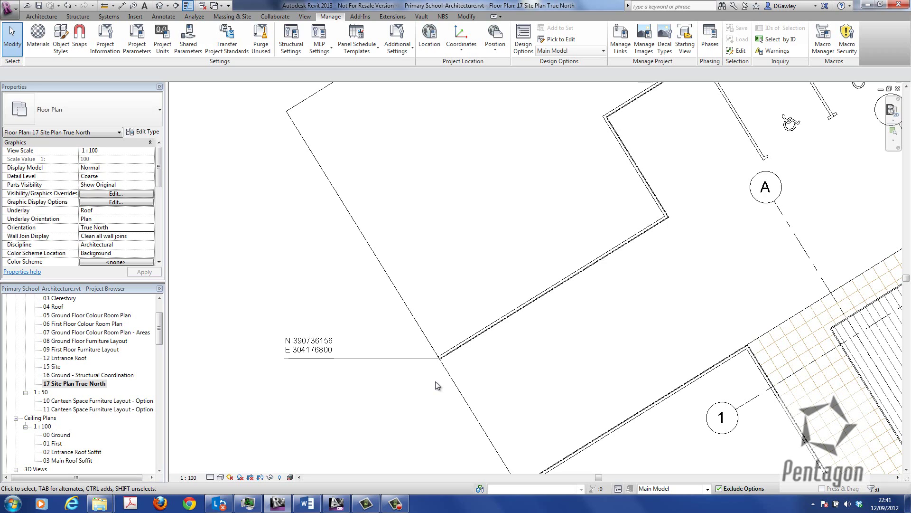
{"action": "scroll", "coordinate": [689, 261], "scroll_direction": "down", "scroll_amount": 4}
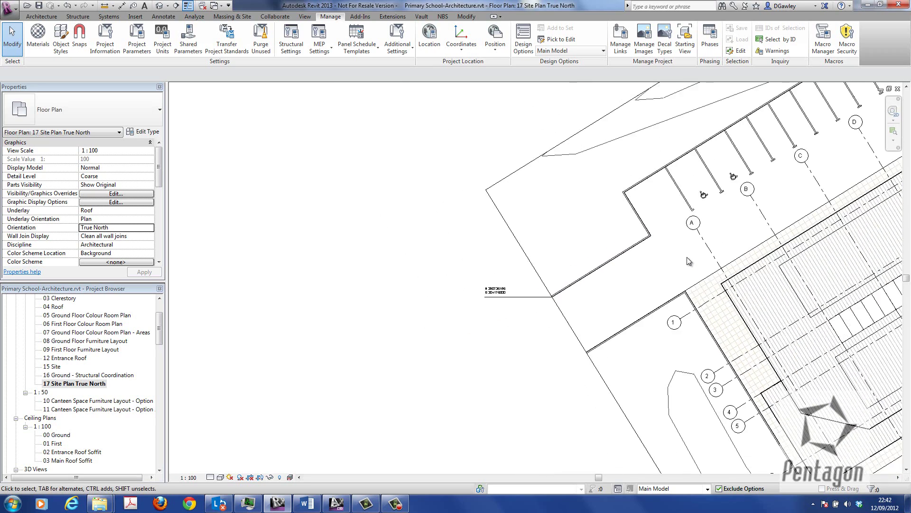
{"action": "scroll", "coordinate": [689, 261], "scroll_direction": "down", "scroll_amount": 3}
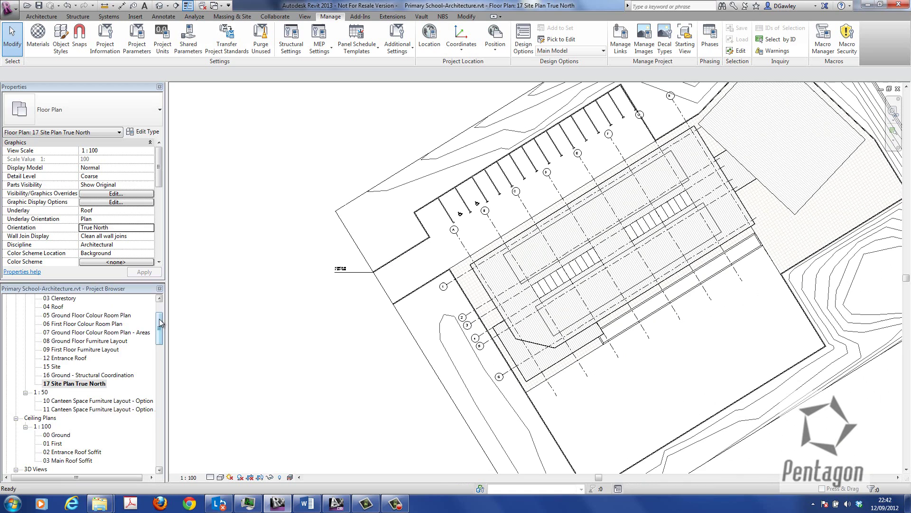
{"action": "left_click_drag", "start_coordinate": [160, 323], "coordinate": [160, 312]}
{"action": "double_click", "coordinate": [56, 323]}
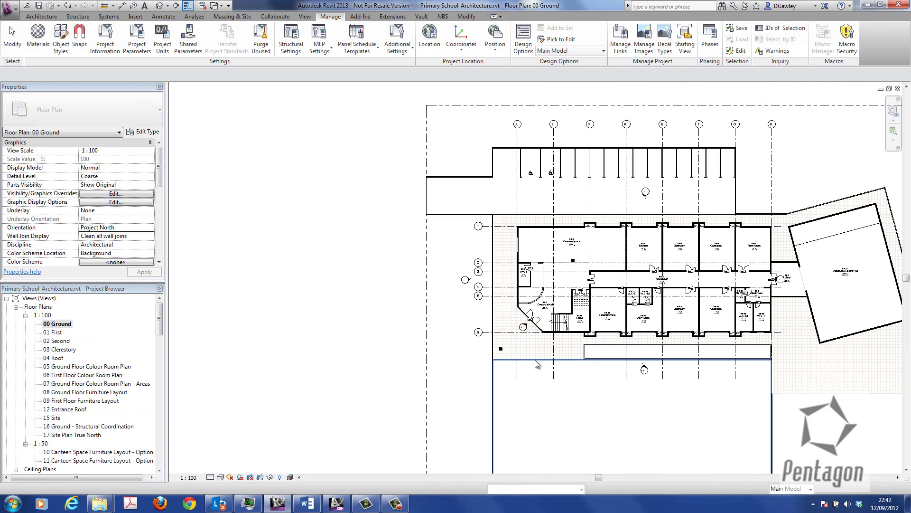
{"action": "scroll", "coordinate": [712, 257], "scroll_direction": "up", "scroll_amount": 3}
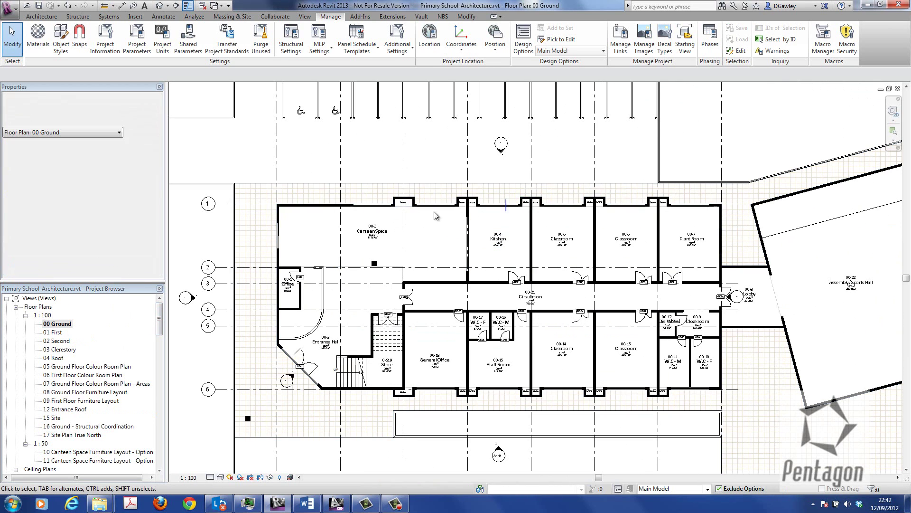
{"action": "left_click", "coordinate": [897, 89]}
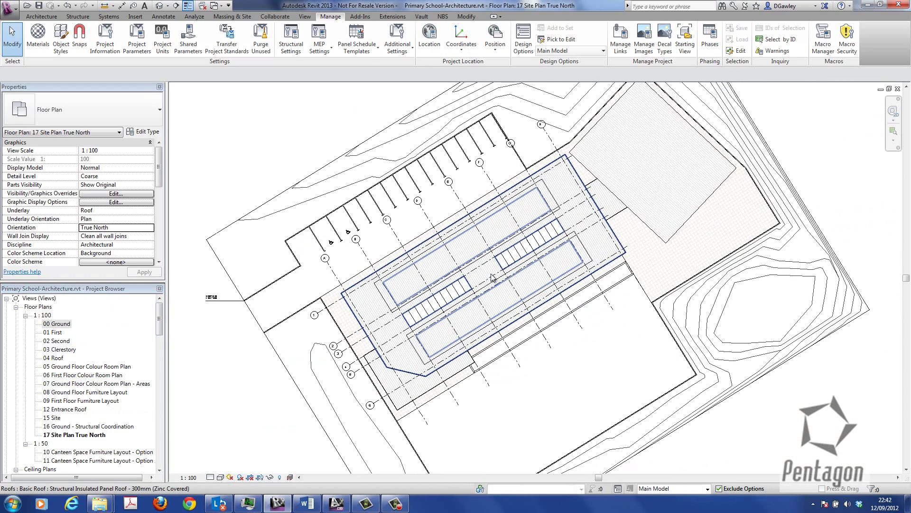
{"action": "scroll", "coordinate": [493, 277], "scroll_direction": "down", "scroll_amount": 1}
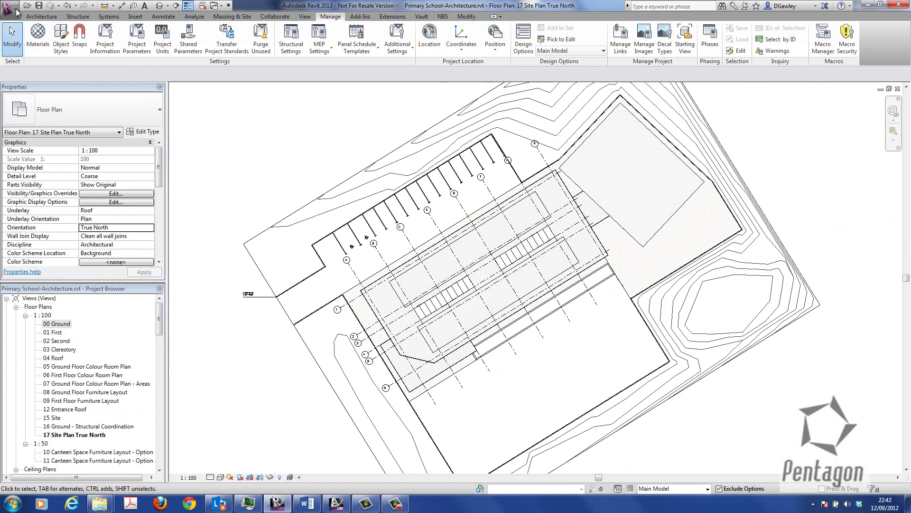
- Choose Export > CAD Formats > DWG from the application menu for the current view
{"action": "left_click", "coordinate": [10, 9]}
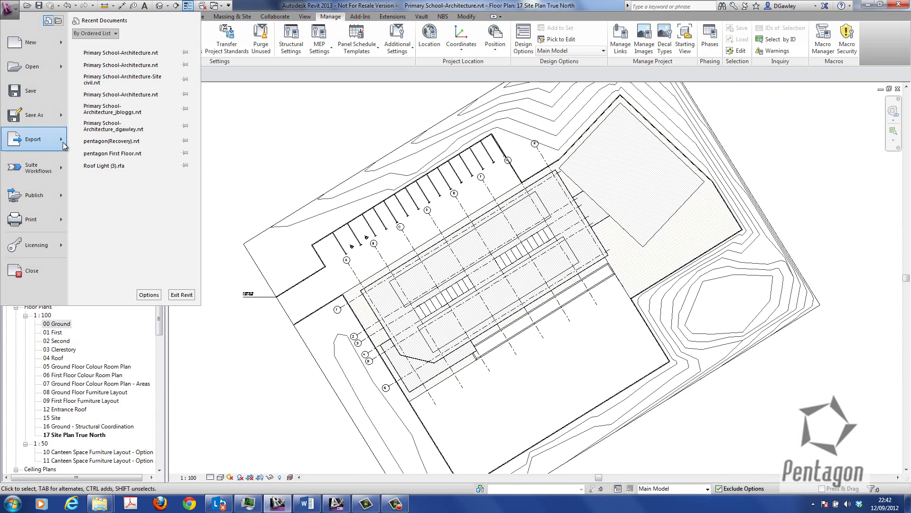
{"action": "mouse_move", "coordinate": [64, 143]}
{"action": "mouse_move", "coordinate": [164, 49]}
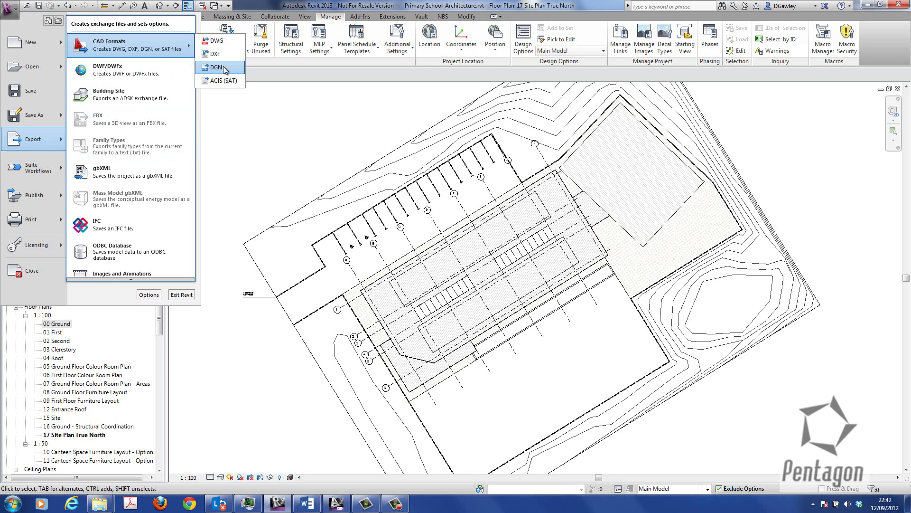
{"action": "left_click", "coordinate": [217, 42]}
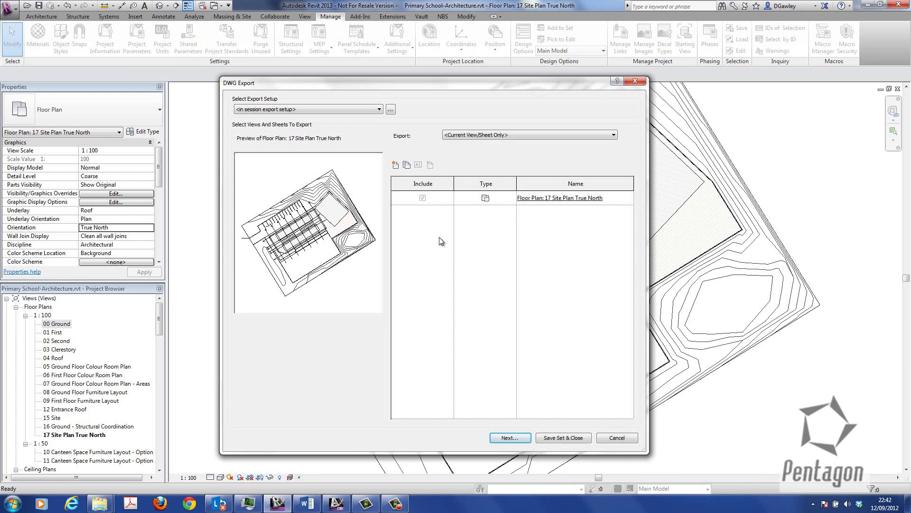
- In the DWG export setup, set metres as the DWG unit and use shared coordinates
{"action": "left_click", "coordinate": [390, 111]}
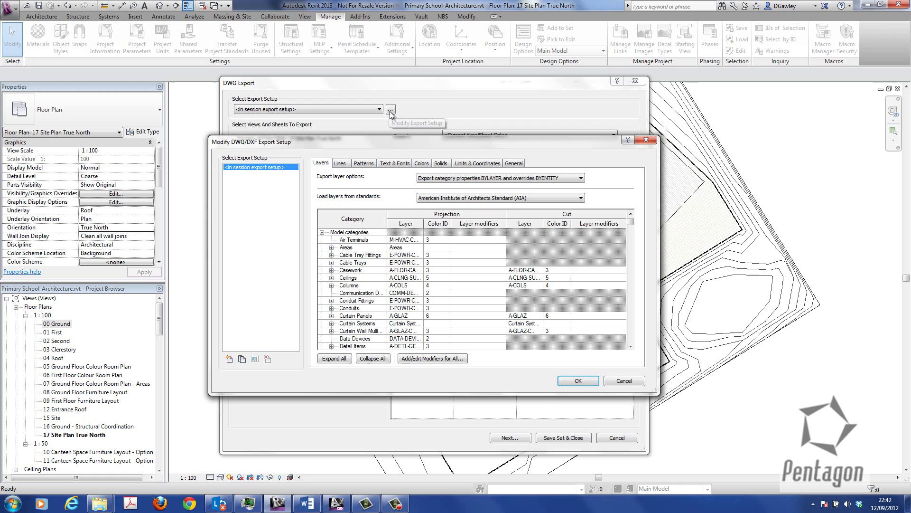
{"action": "left_click", "coordinate": [486, 165]}
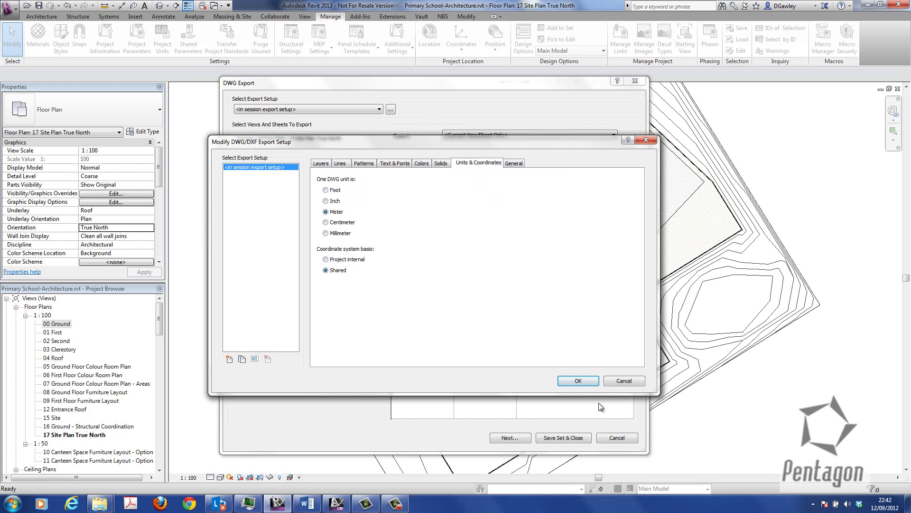
- Save the export to the Desktop as the DWG 'Civil Detailed Site Plan'
{"action": "left_click", "coordinate": [577, 381]}
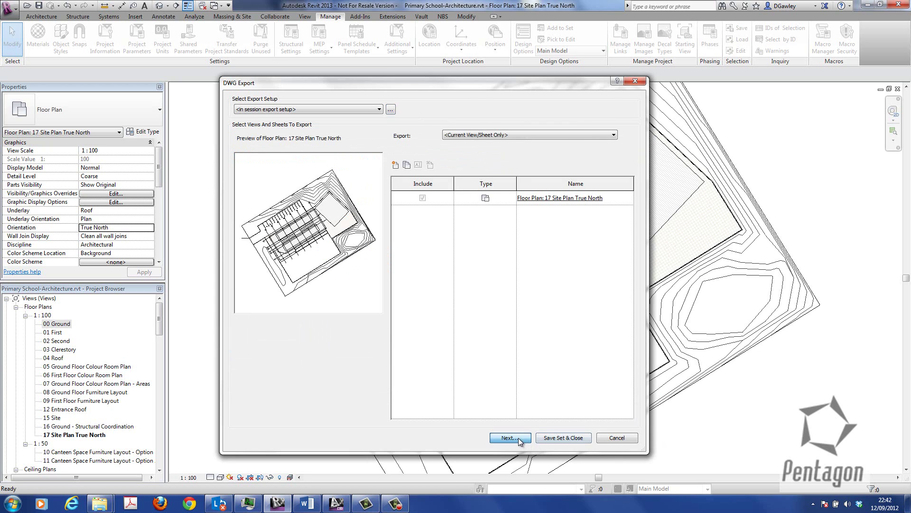
{"action": "left_click", "coordinate": [511, 437]}
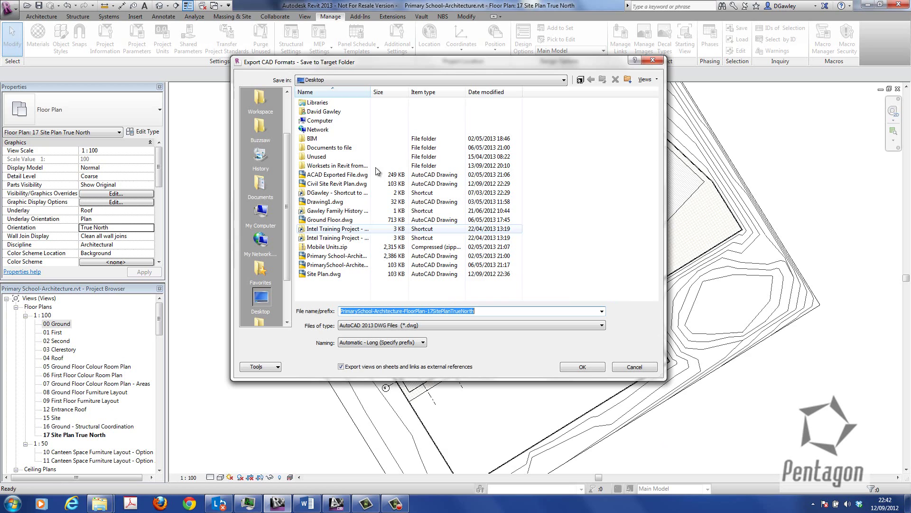
{"action": "type", "text": "Civ"}
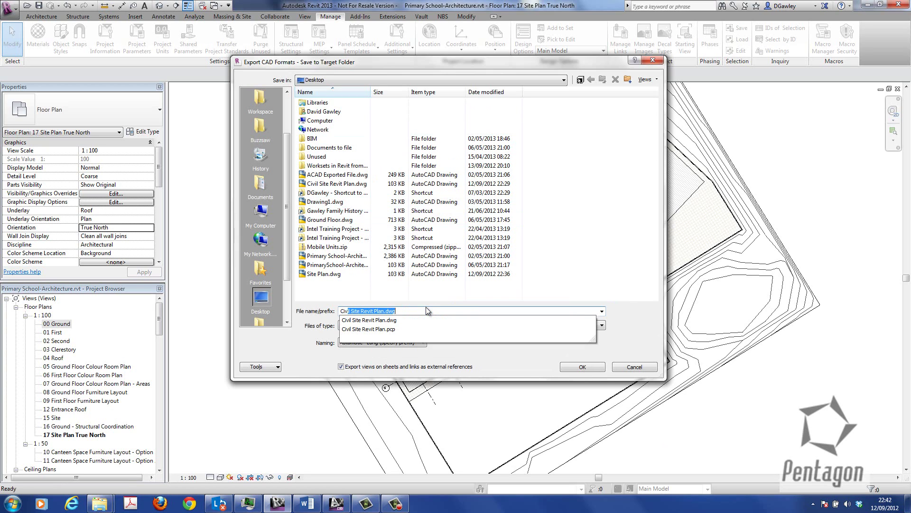
{"action": "type", "text": "il Detailed"}
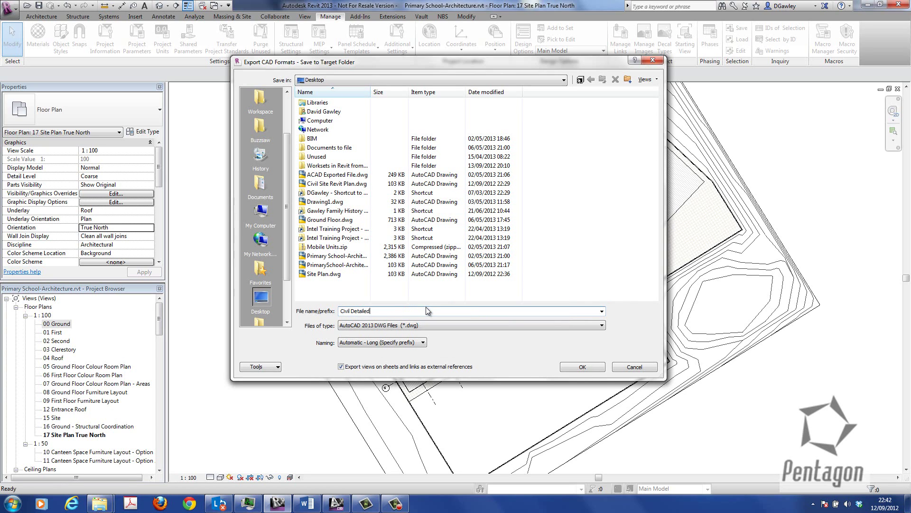
{"action": "type", "text": " Site Plan"}
{"action": "left_click", "coordinate": [591, 367]}
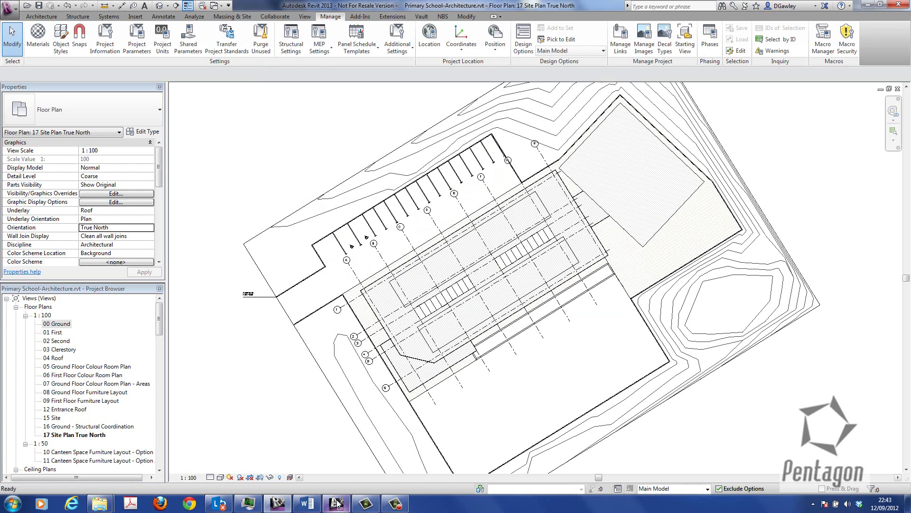
- Switch to the Civil 3D drawing, centre the empty school plot, and start ATTACH
{"action": "mouse_move", "coordinate": [339, 504]}
{"action": "left_click", "coordinate": [346, 470]}
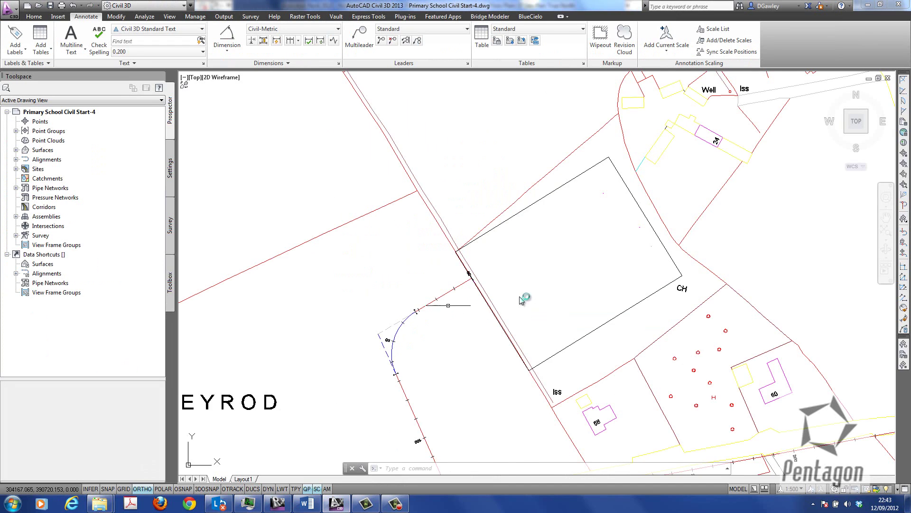
{"action": "middle_click_drag", "start_coordinate": [525, 300], "coordinate": [434, 275]}
{"action": "type", "text": "att"}
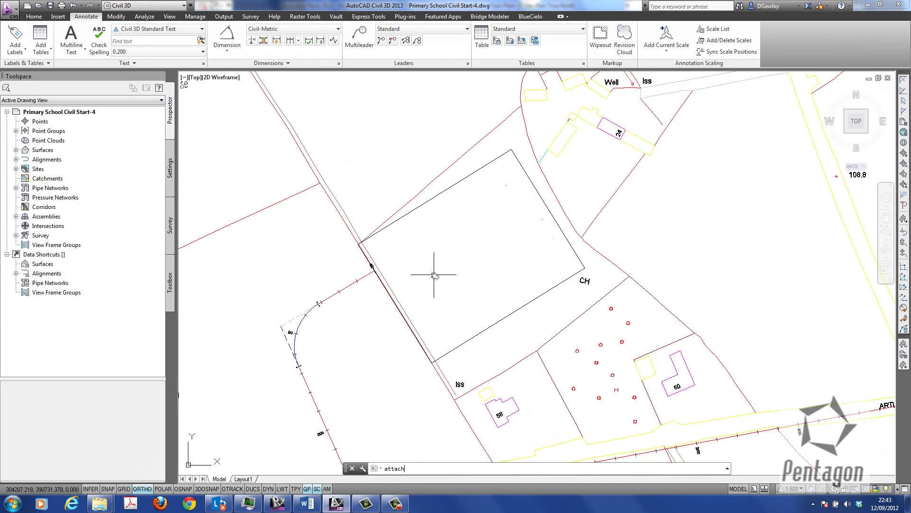
{"action": "type", "text": "ach"}
{"action": "key", "text": "Return"}
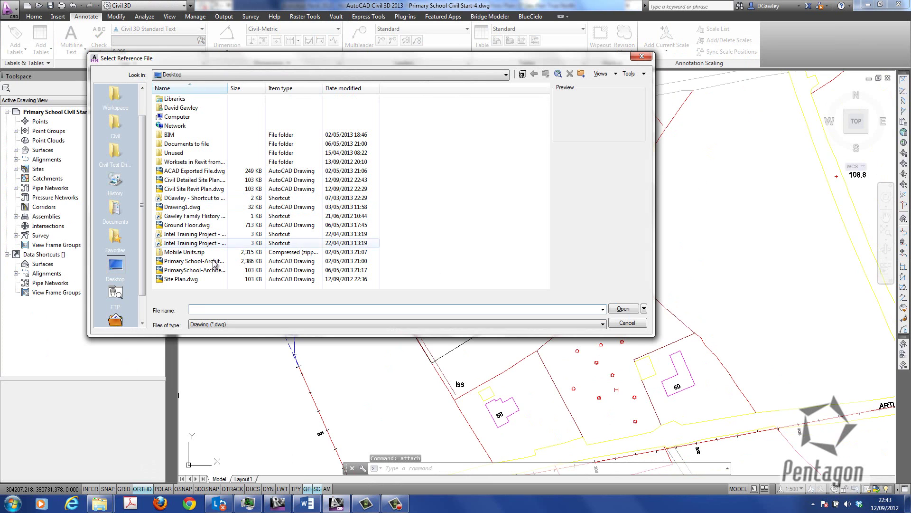
- Attach Civil Detailed Site Plan.dwg with its insertion point at 0,0,0
{"action": "left_click_drag", "start_coordinate": [228, 88], "coordinate": [272, 88]}
{"action": "left_click", "coordinate": [223, 179]}
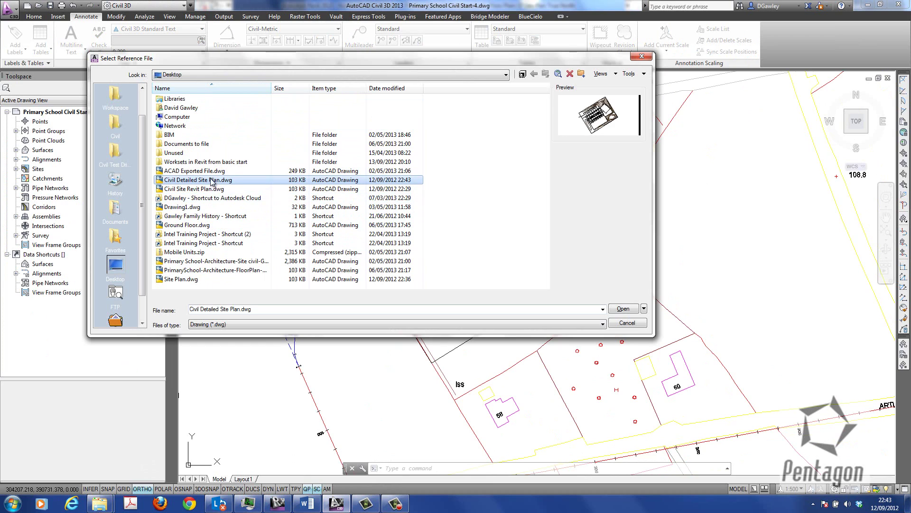
{"action": "left_click", "coordinate": [623, 308]}
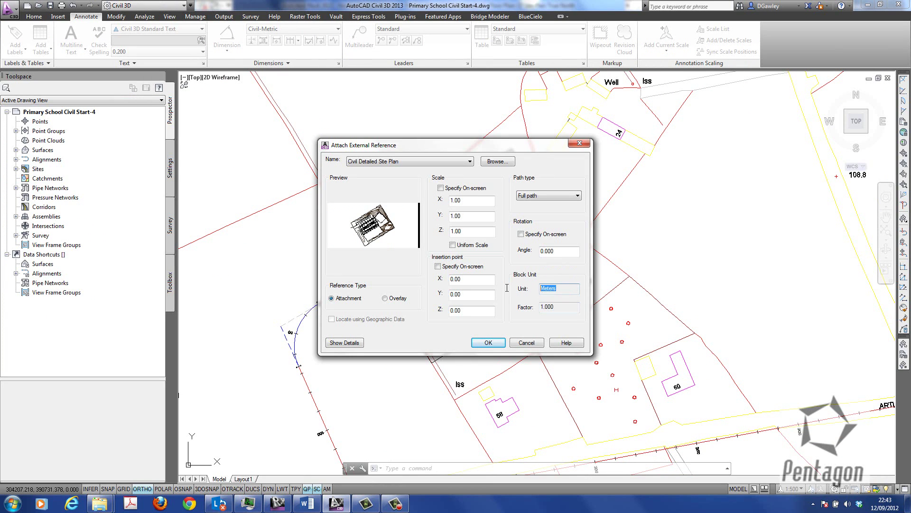
{"action": "left_click", "coordinate": [482, 283]}
{"action": "left_click", "coordinate": [489, 342]}
{"action": "scroll", "coordinate": [467, 275], "scroll_direction": "up", "scroll_amount": 6}
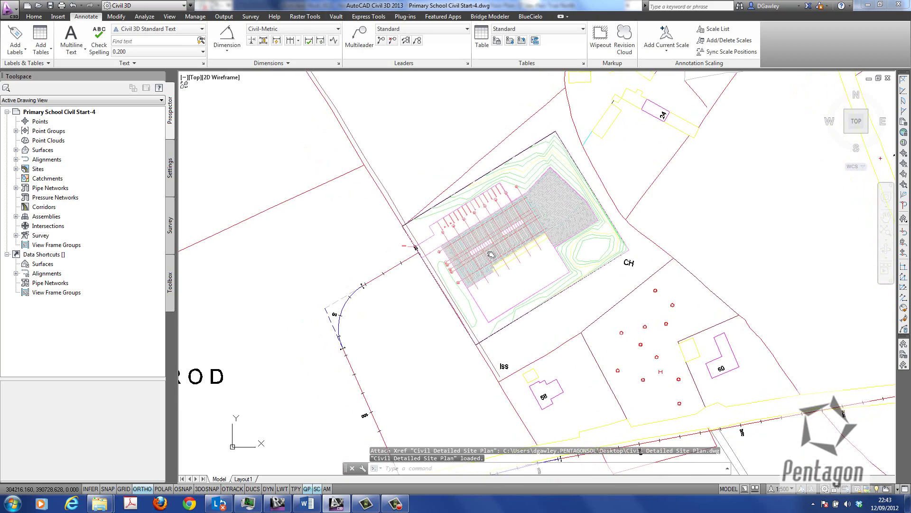
{"action": "scroll", "coordinate": [428, 226], "scroll_direction": "down", "scroll_amount": 6}
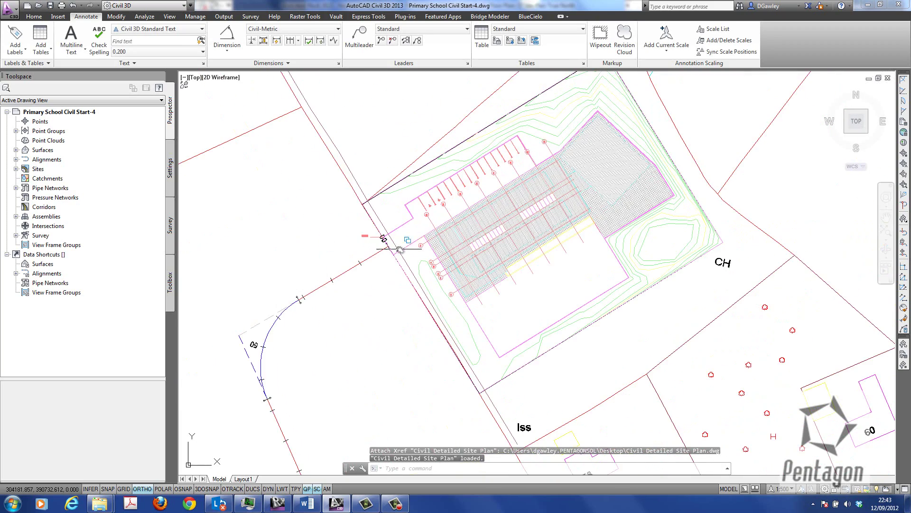
- Start a new corridor named Design on alignment Design RD with profile DC VC
{"action": "left_click", "coordinate": [33, 16]}
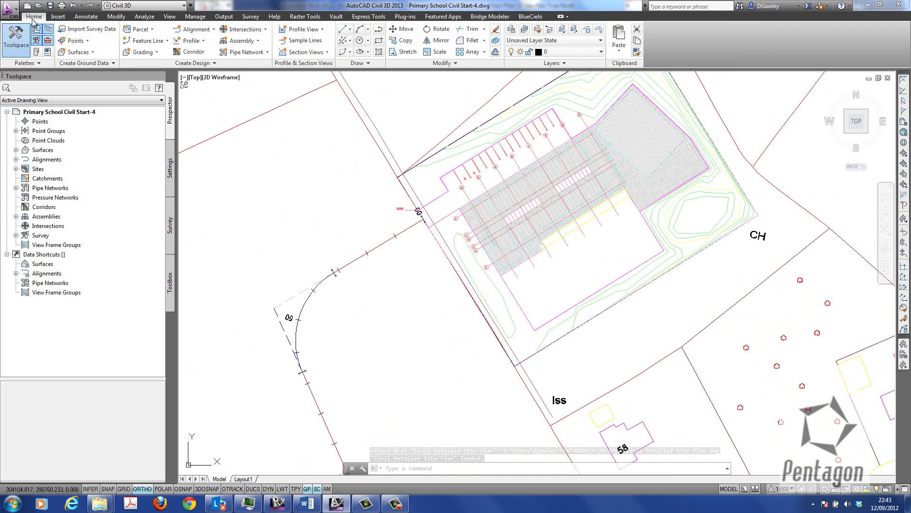
{"action": "left_click", "coordinate": [193, 51]}
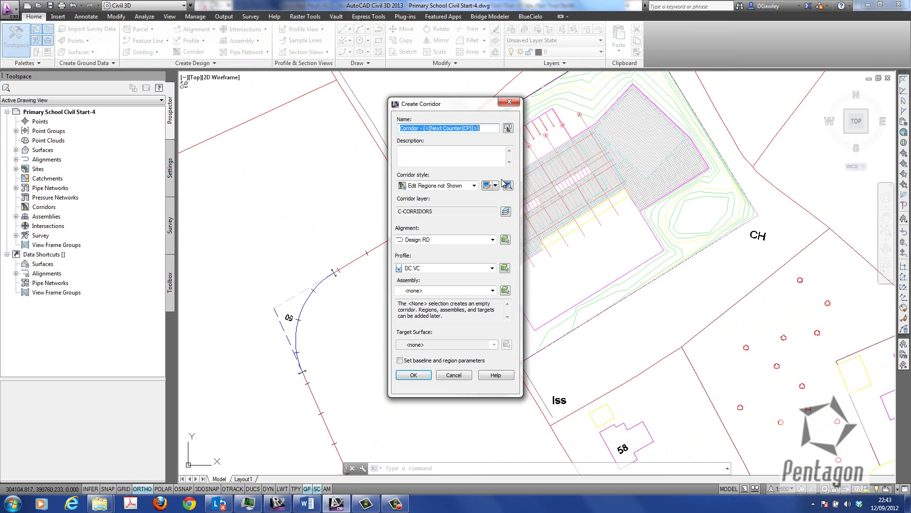
{"action": "type", "text": "Design"}
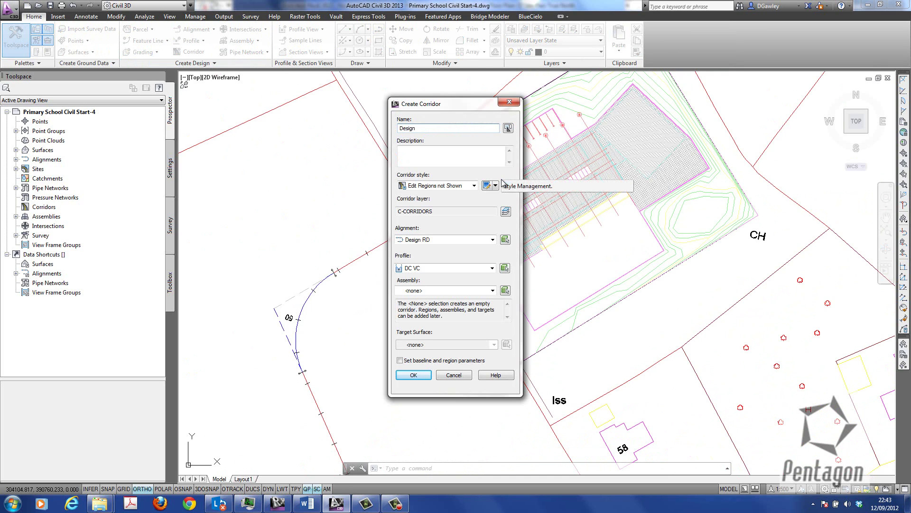
{"action": "left_click", "coordinate": [427, 240]}
{"action": "left_click", "coordinate": [427, 248]}
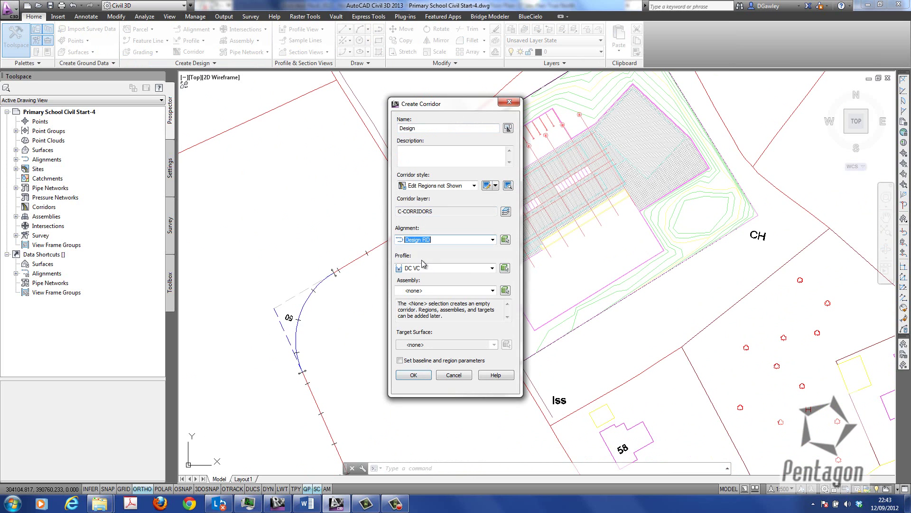
{"action": "left_click", "coordinate": [423, 268]}
{"action": "left_click", "coordinate": [422, 277]}
- Use assembly DMRB SU2 Single targeting surface EG, accept baseline parameters, and rebuild
{"action": "left_click", "coordinate": [435, 291]}
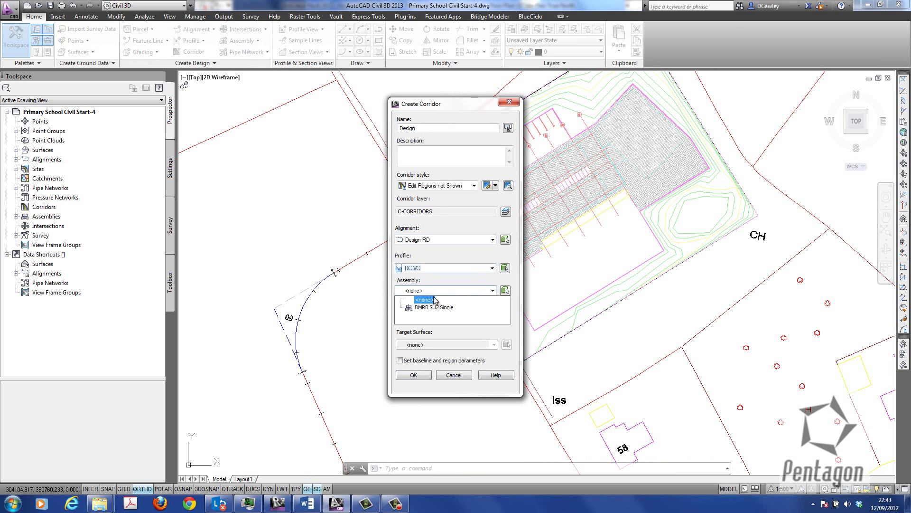
{"action": "left_click", "coordinate": [425, 305]}
{"action": "left_click", "coordinate": [400, 360]}
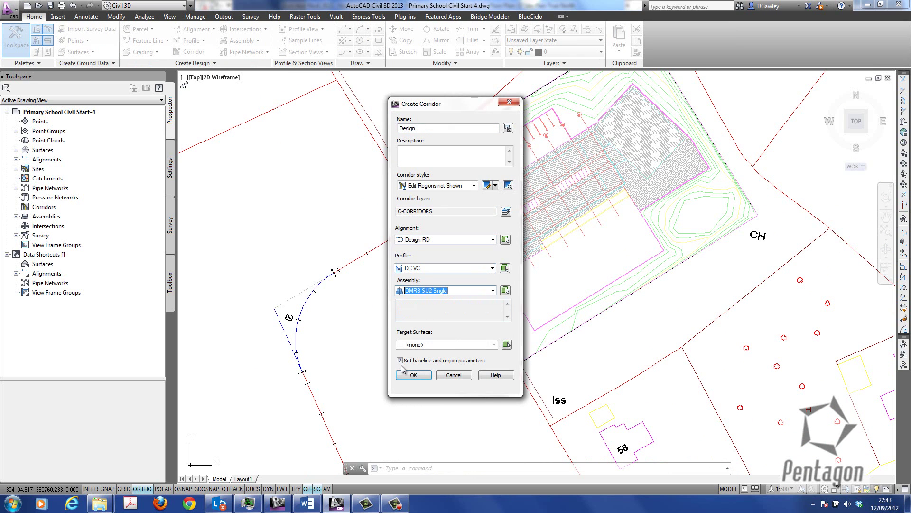
{"action": "left_click", "coordinate": [423, 346]}
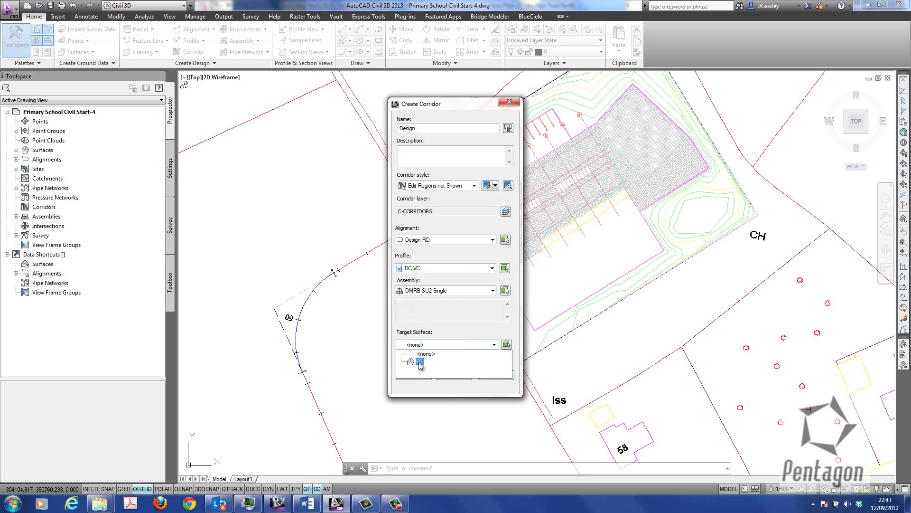
{"action": "left_click", "coordinate": [417, 364]}
{"action": "left_click", "coordinate": [413, 375]}
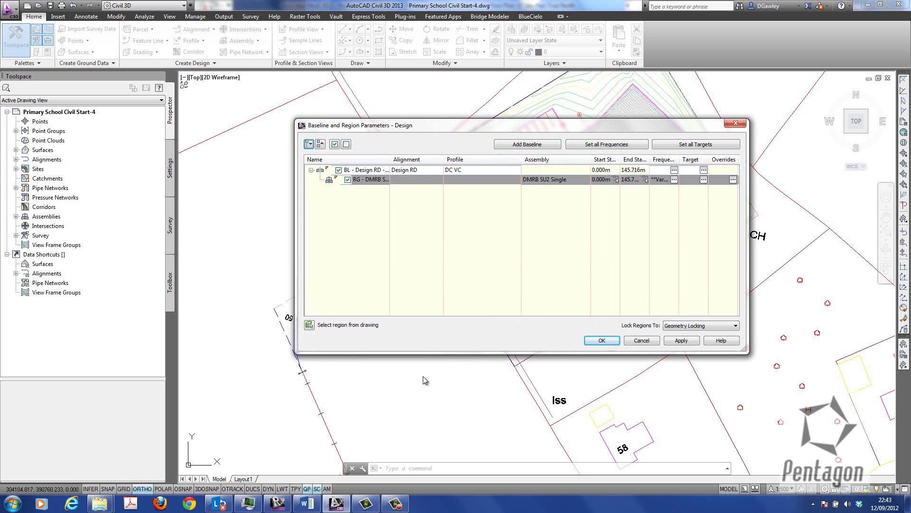
{"action": "left_click", "coordinate": [602, 340]}
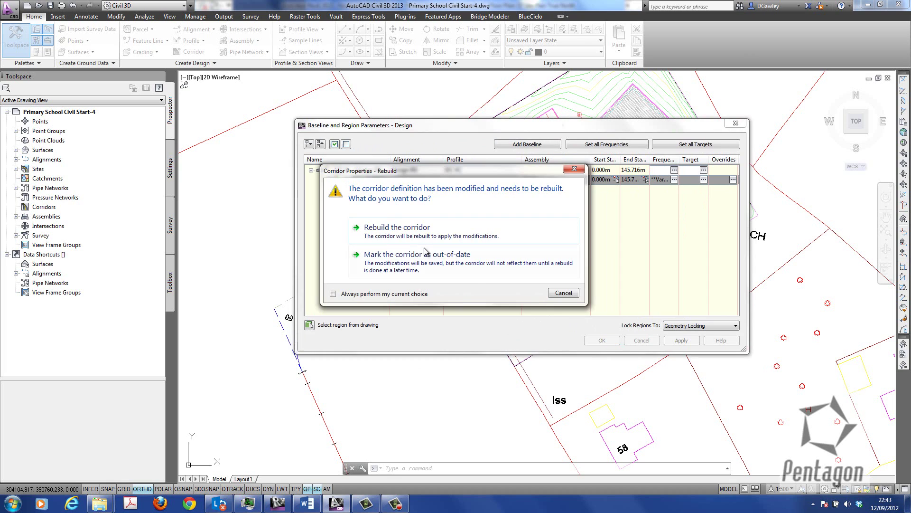
{"action": "left_click", "coordinate": [407, 235]}
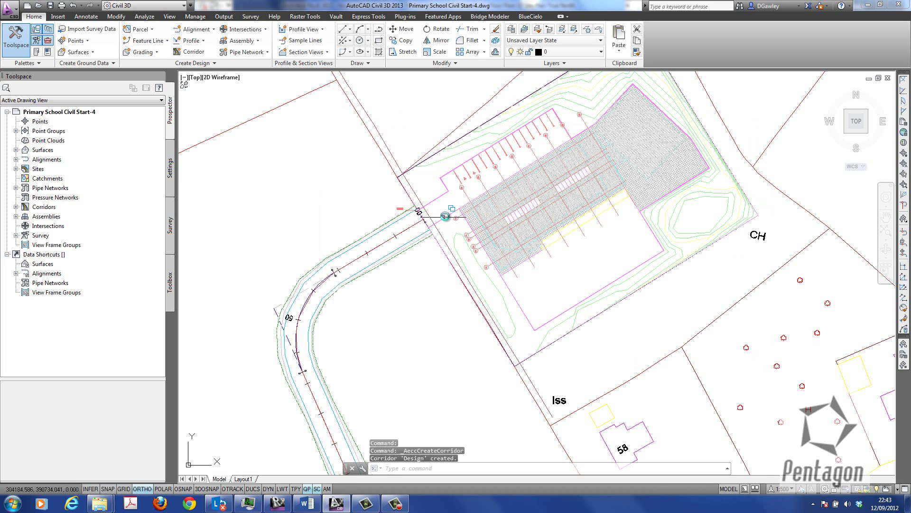
{"action": "middle_click_drag", "start_coordinate": [440, 219], "coordinate": [477, 255]}
{"action": "scroll", "coordinate": [437, 261], "scroll_direction": "up", "scroll_amount": 4}
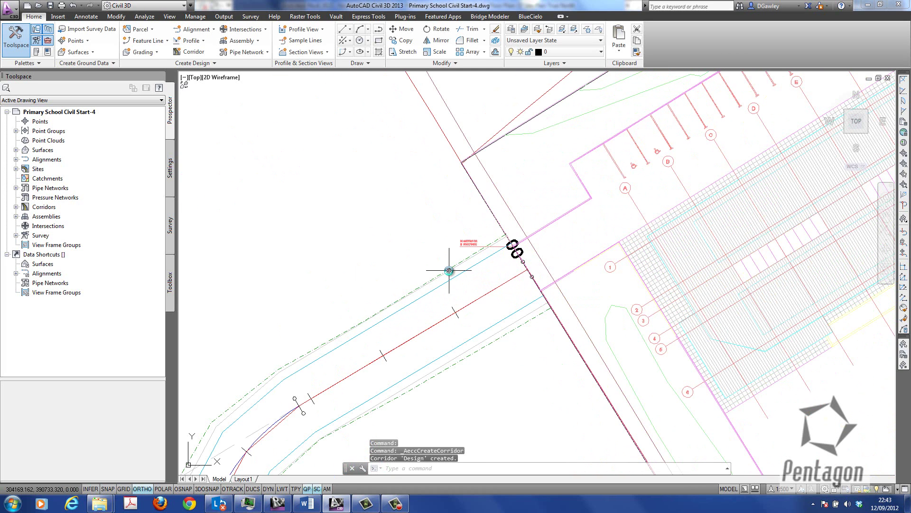
{"action": "left_click", "coordinate": [449, 267]}
{"action": "right_click", "coordinate": [359, 207]}
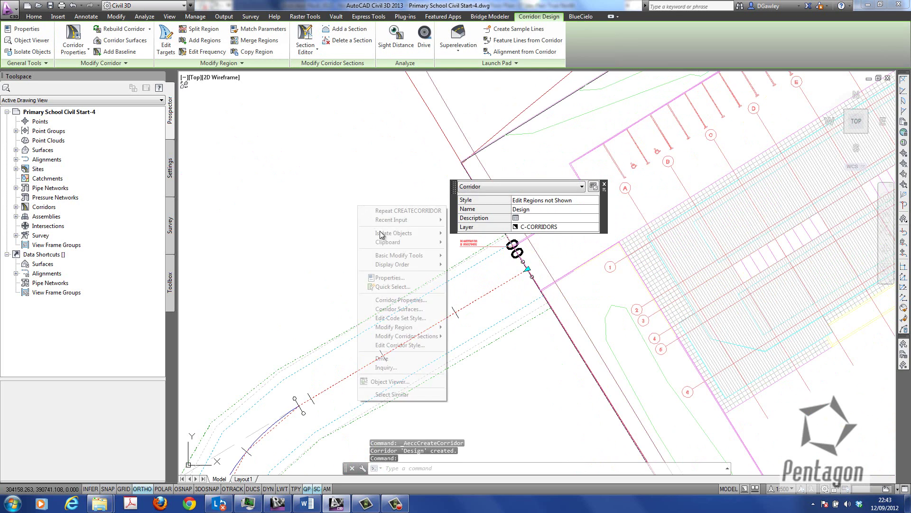
{"action": "left_click", "coordinate": [406, 383]}
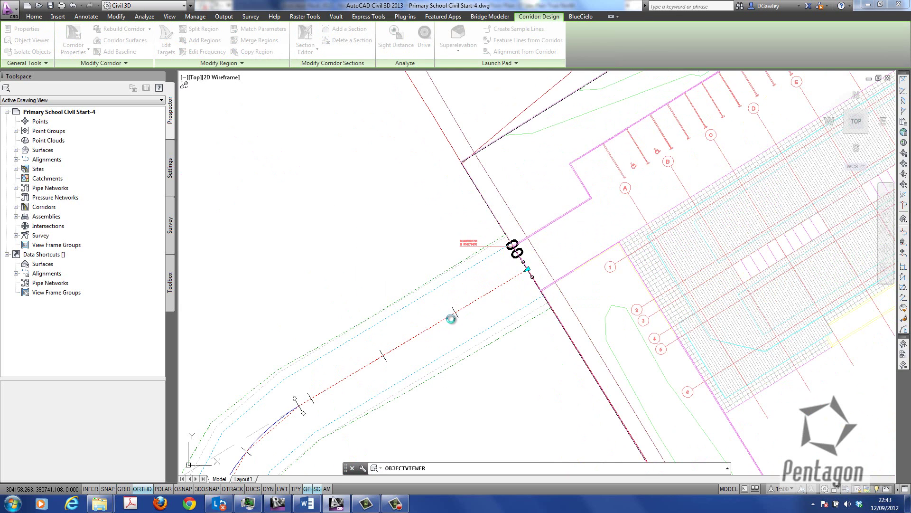
{"action": "left_click_drag", "start_coordinate": [412, 268], "coordinate": [453, 218]}
{"action": "right_click", "coordinate": [470, 195]}
{"action": "left_click", "coordinate": [481, 203]}
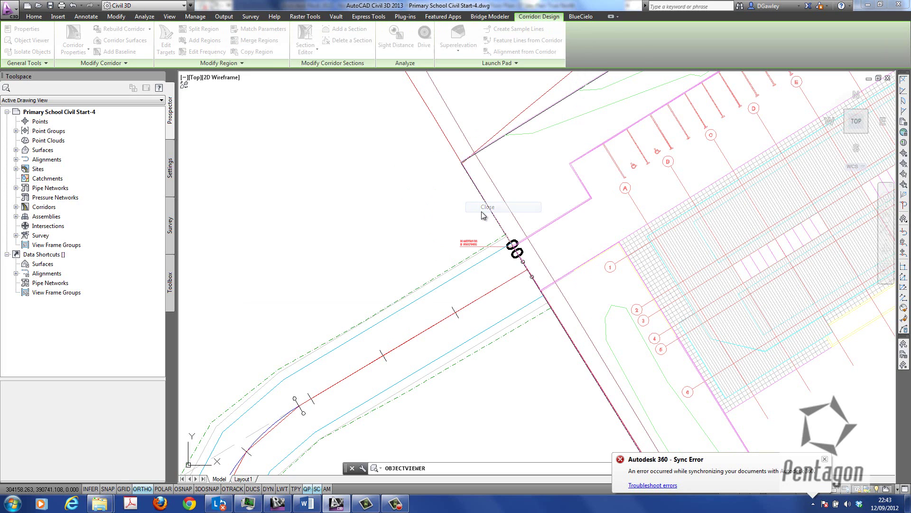
{"action": "key", "text": "Escape"}
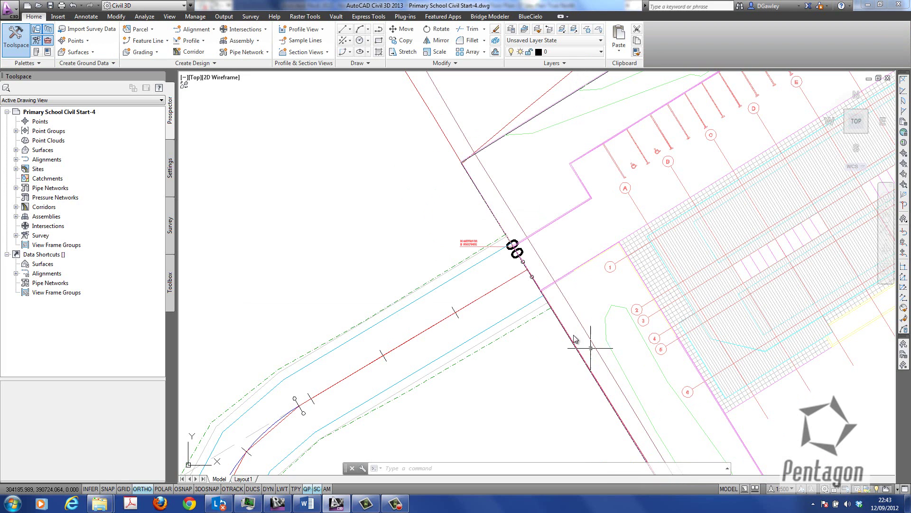
{"action": "scroll", "coordinate": [545, 303], "scroll_direction": "down", "scroll_amount": 4}
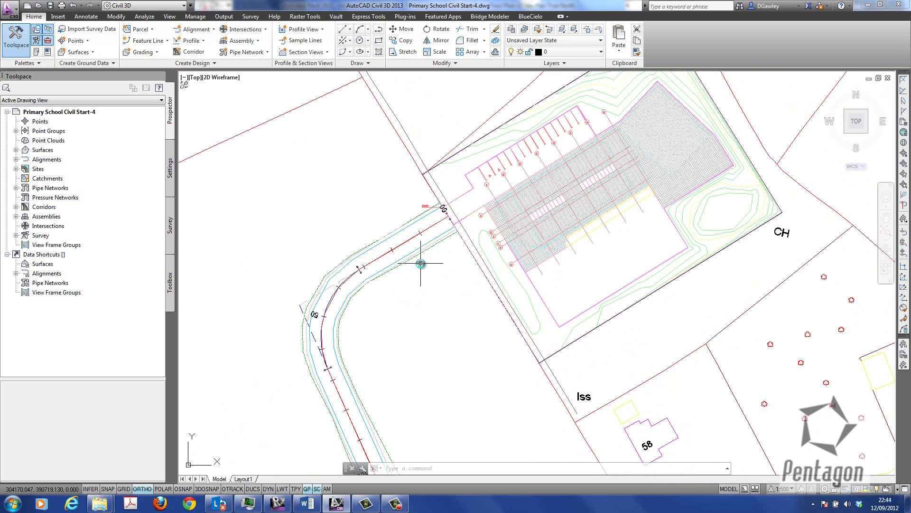
{"action": "mouse_move", "coordinate": [421, 263]}
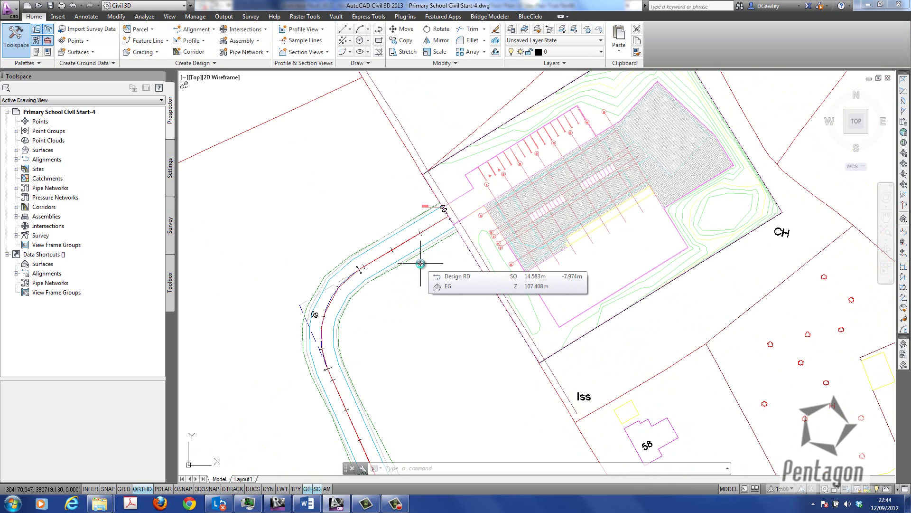